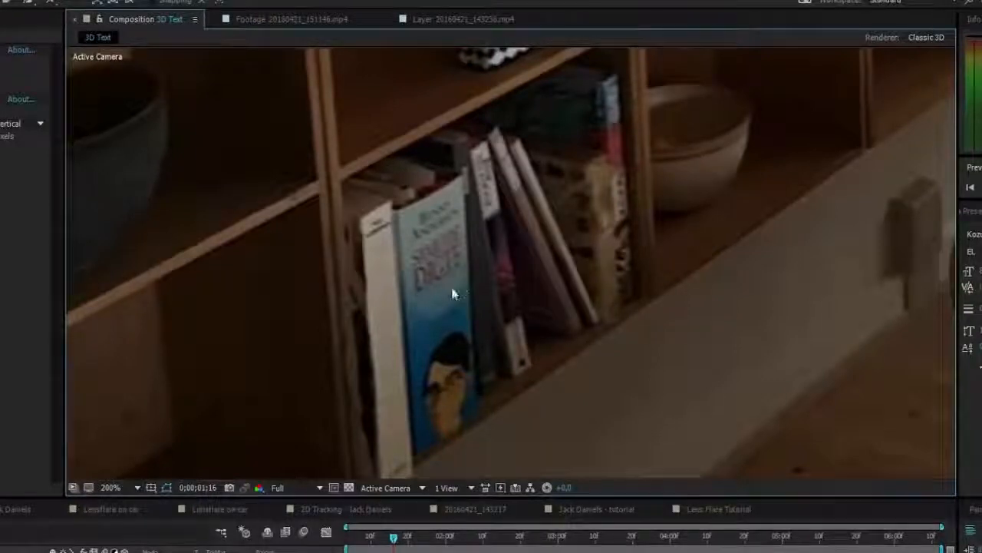
Step: Examine how the "3D Tracking" and "Example" titles hold their place in the room while scrubbing and playing the example composition
{"action": "scroll", "coordinate": [452, 294], "scroll_direction": "down", "scroll_amount": 2}
{"action": "left_click_drag", "start_coordinate": [498, 221], "coordinate": [316, 297]}
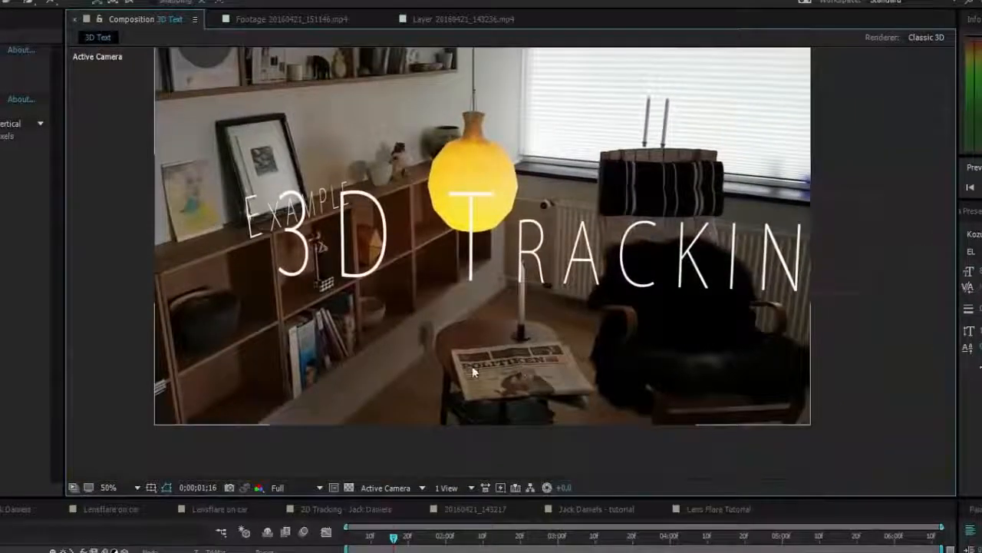
{"action": "left_click_drag", "start_coordinate": [395, 215], "coordinate": [410, 250]}
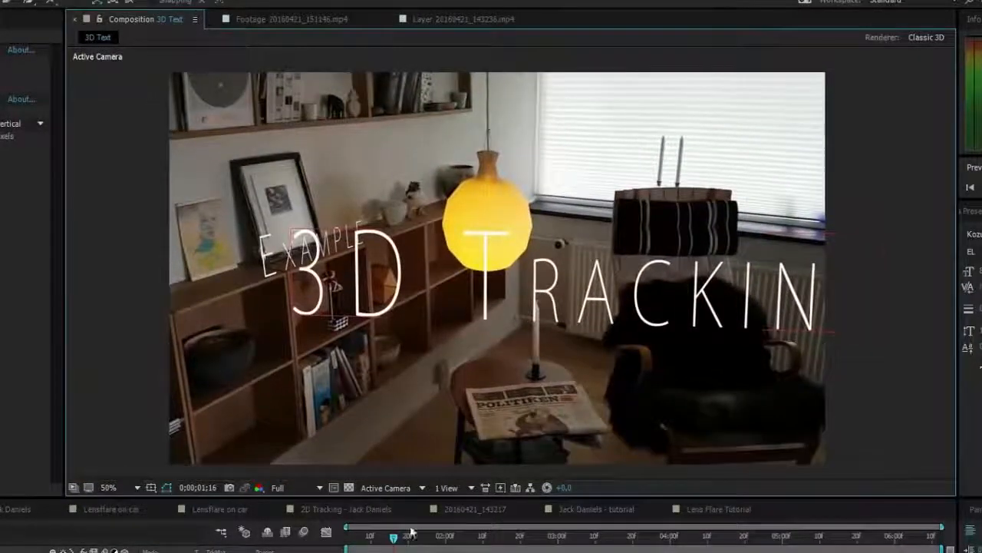
{"action": "left_click_drag", "start_coordinate": [410, 531], "coordinate": [341, 502]}
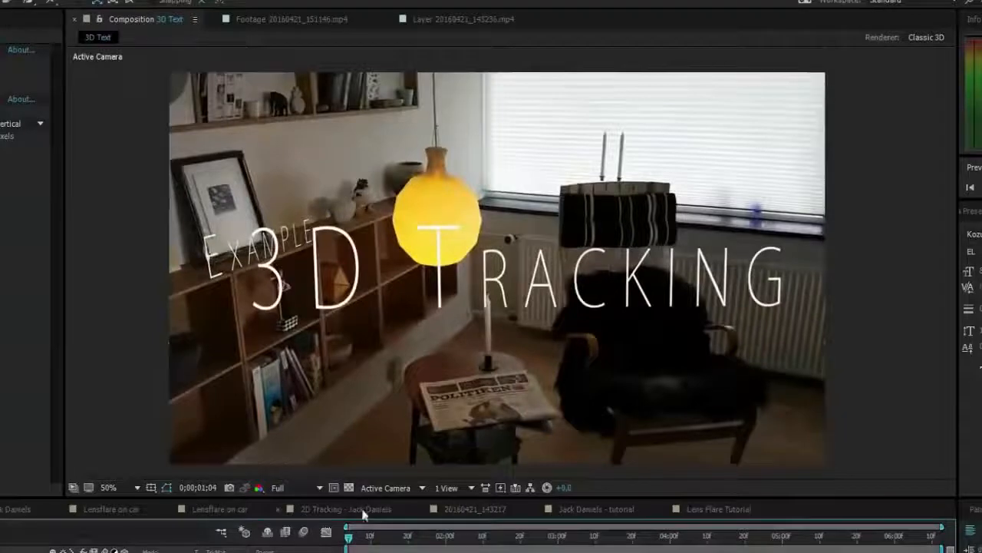
{"action": "mouse_move", "coordinate": [349, 540]}
{"action": "left_mouse_down"}
{"action": "mouse_move", "coordinate": [714, 549]}
{"action": "mouse_move", "coordinate": [934, 534]}
{"action": "mouse_move", "coordinate": [347, 522]}
{"action": "left_mouse_up"}
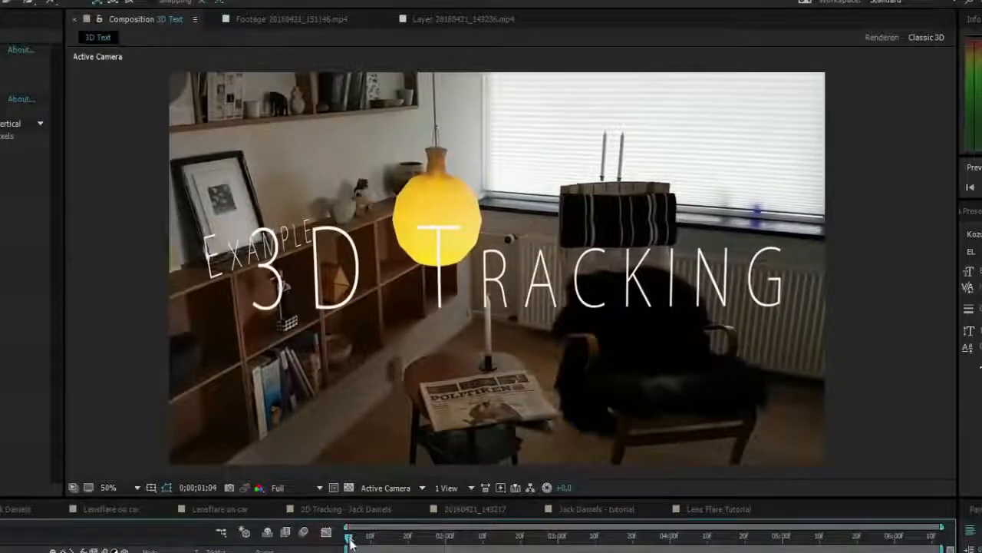
{"action": "left_click_drag", "start_coordinate": [349, 542], "coordinate": [412, 539]}
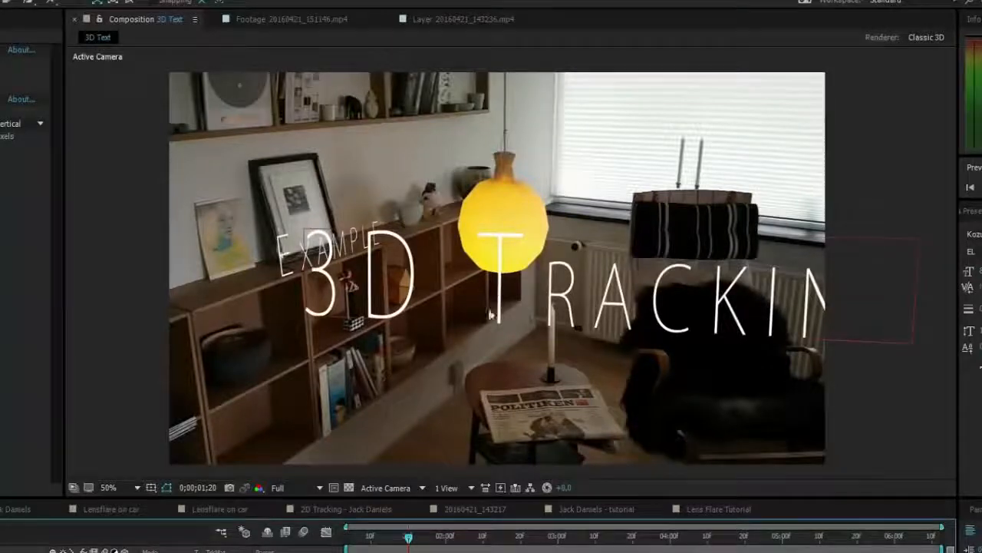
{"action": "left_click_drag", "start_coordinate": [404, 543], "coordinate": [349, 537]}
{"action": "key", "text": "space"}
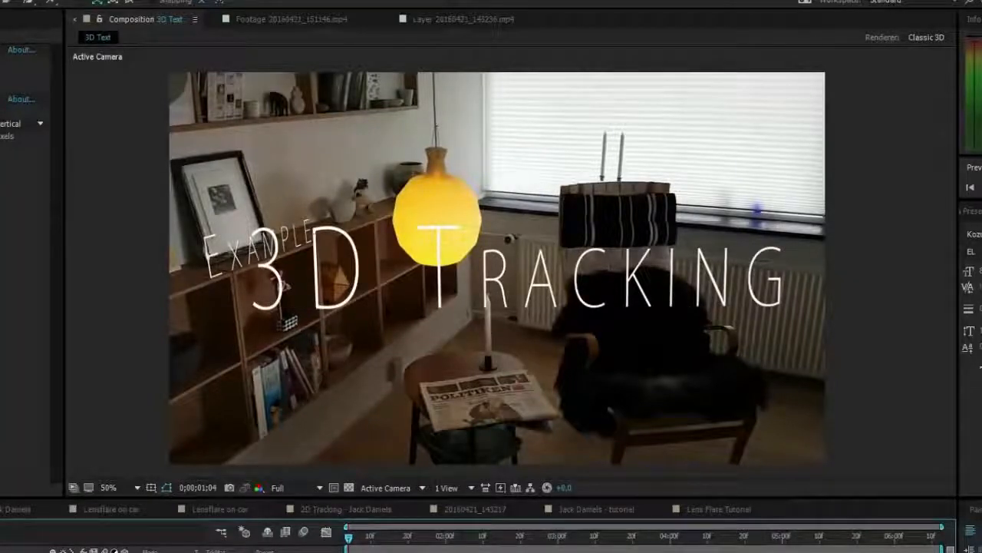
{"action": "left_click_drag", "start_coordinate": [349, 541], "coordinate": [547, 541]}
{"action": "left_click_drag", "start_coordinate": [650, 549], "coordinate": [341, 545]}
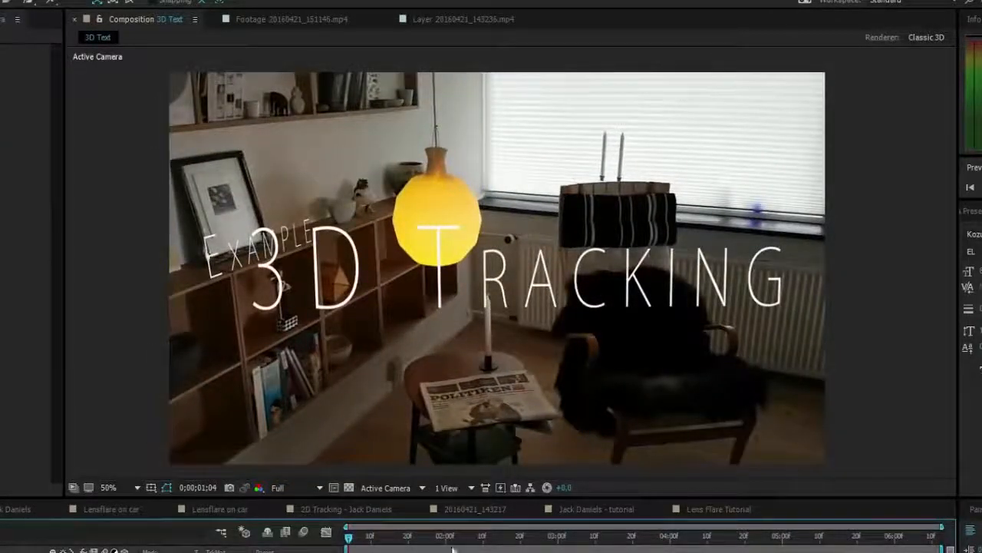
{"action": "left_click_drag", "start_coordinate": [351, 541], "coordinate": [323, 508]}
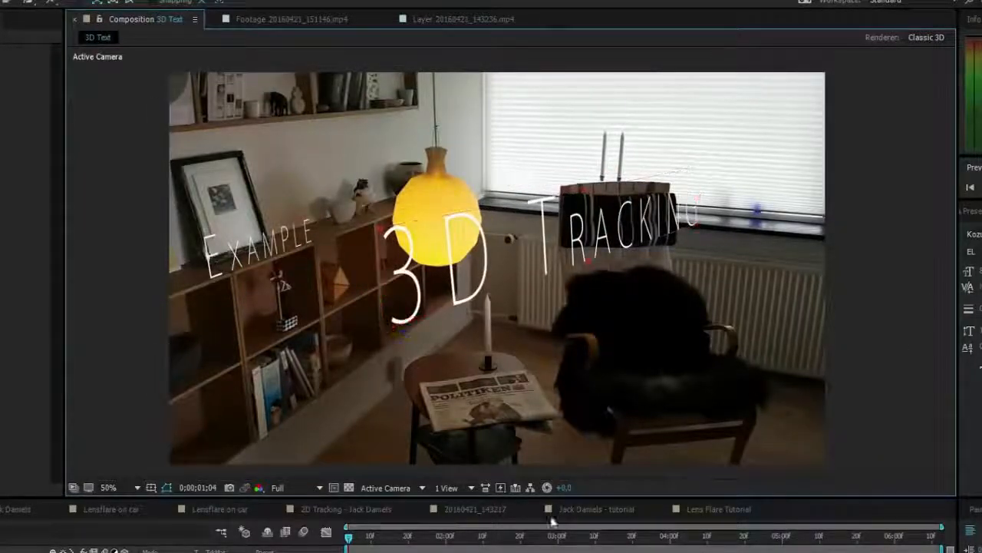
Step: Move the "3D Tracking" title lower and deeper into the scene, in front of the shelves, at 0;00;05;05
{"action": "left_click_drag", "start_coordinate": [349, 540], "coordinate": [569, 536]}
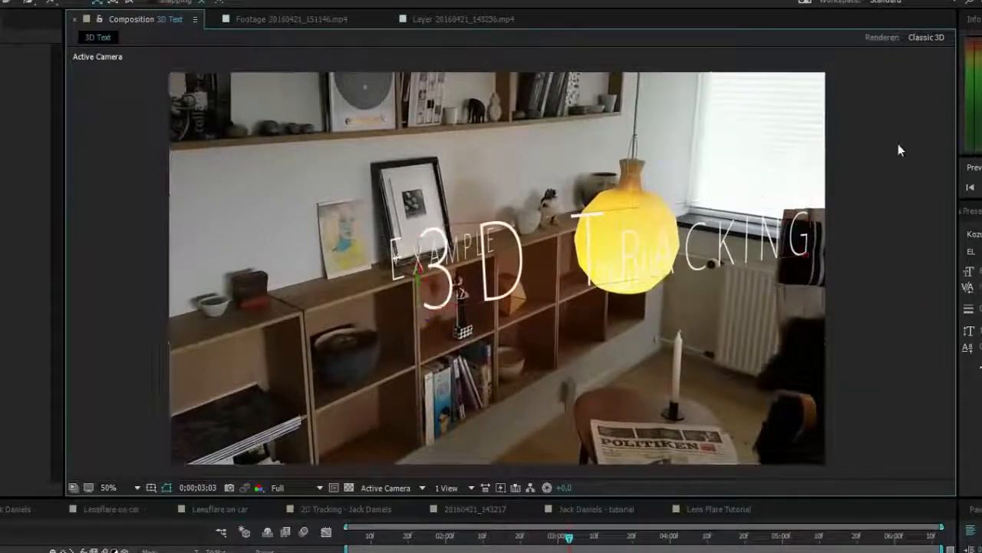
{"action": "left_click_drag", "start_coordinate": [368, 540], "coordinate": [800, 537]}
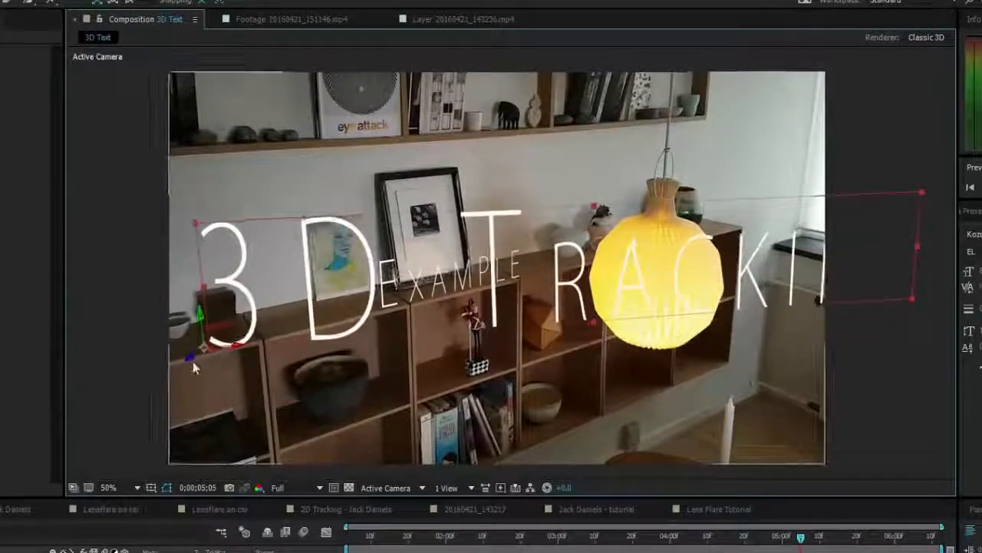
{"action": "left_click", "coordinate": [194, 360]}
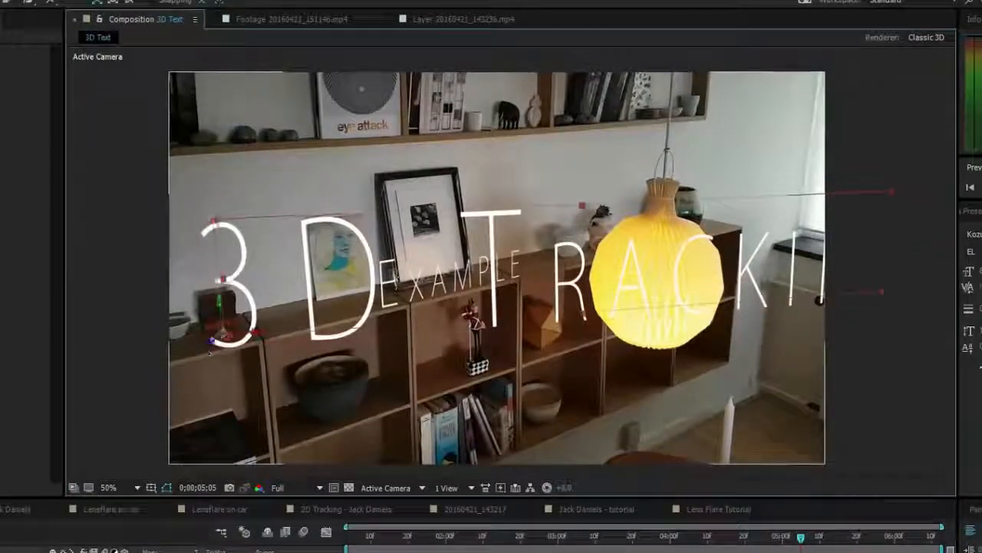
{"action": "left_click_drag", "start_coordinate": [245, 330], "coordinate": [245, 344]}
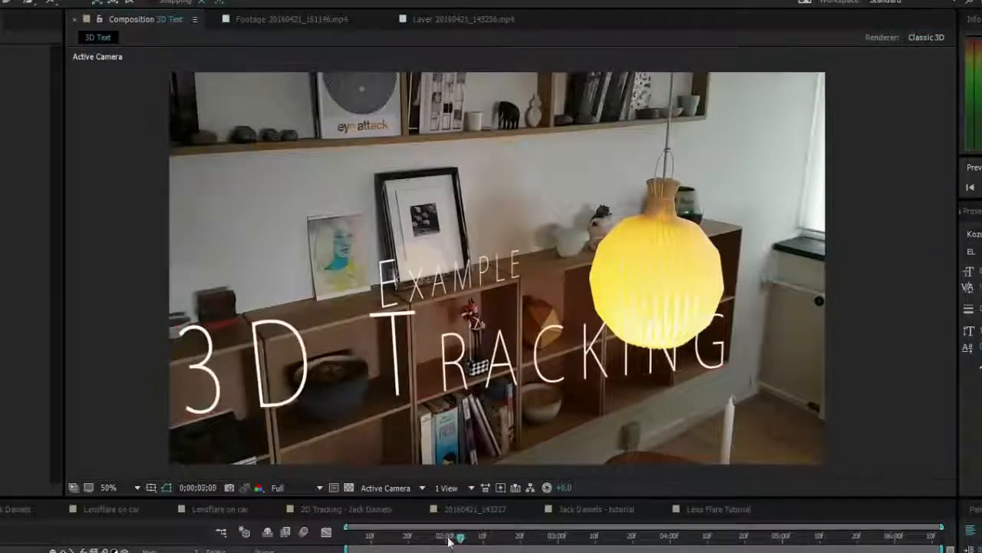
Step: Replay the composition from its start and inspect the "Example" title on the shelf up close at 0;00;04;29
{"action": "left_click_drag", "start_coordinate": [450, 541], "coordinate": [230, 526]}
{"action": "key", "text": "space"}
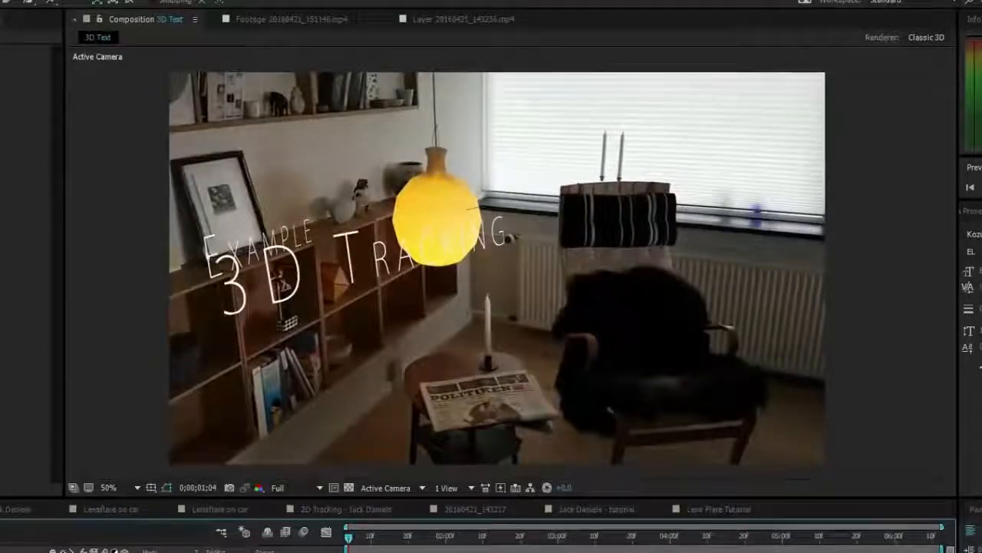
{"action": "left_click_drag", "start_coordinate": [372, 536], "coordinate": [779, 535]}
{"action": "scroll", "coordinate": [385, 311], "scroll_direction": "up", "scroll_amount": 4}
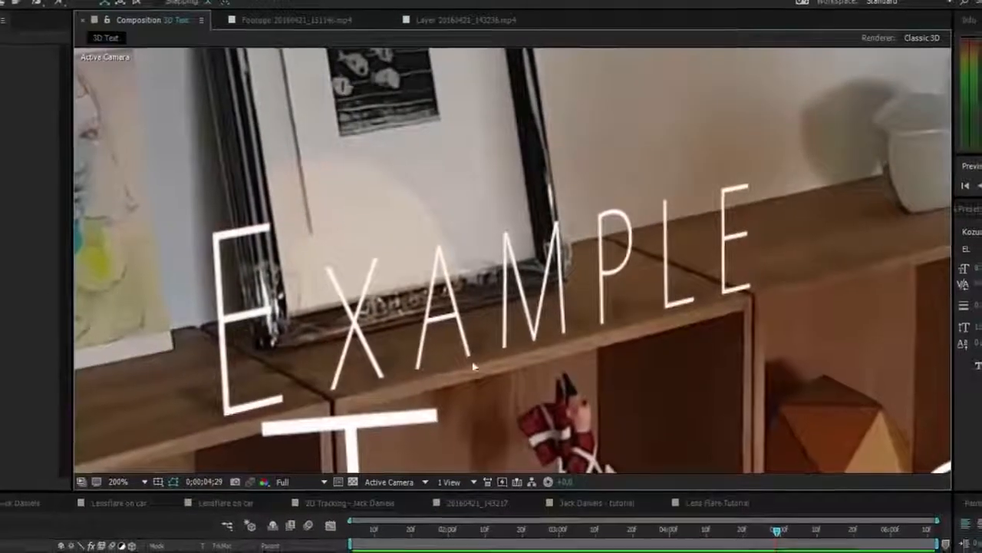
{"action": "scroll", "coordinate": [479, 319], "scroll_direction": "down", "scroll_amount": 2}
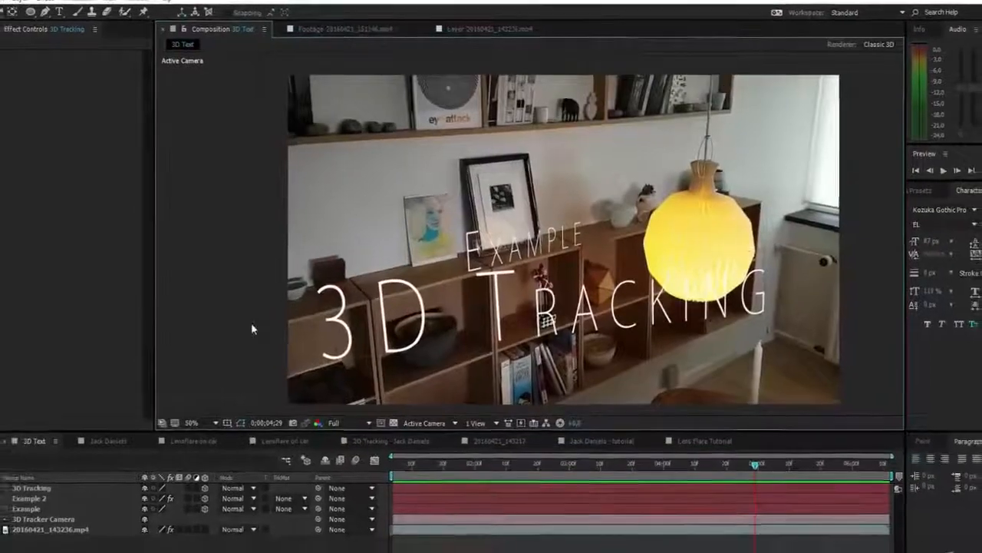
Step: Create a new composition from the project clip 20160421_143217.mp4 and scrub through its footage
{"action": "left_click", "coordinate": [4, 29]}
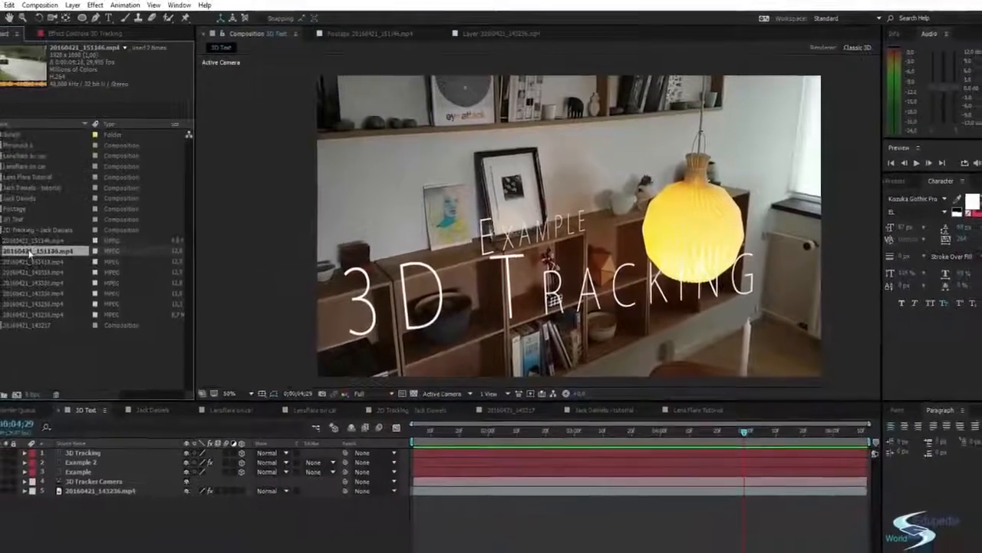
{"action": "left_click", "coordinate": [3, 288]}
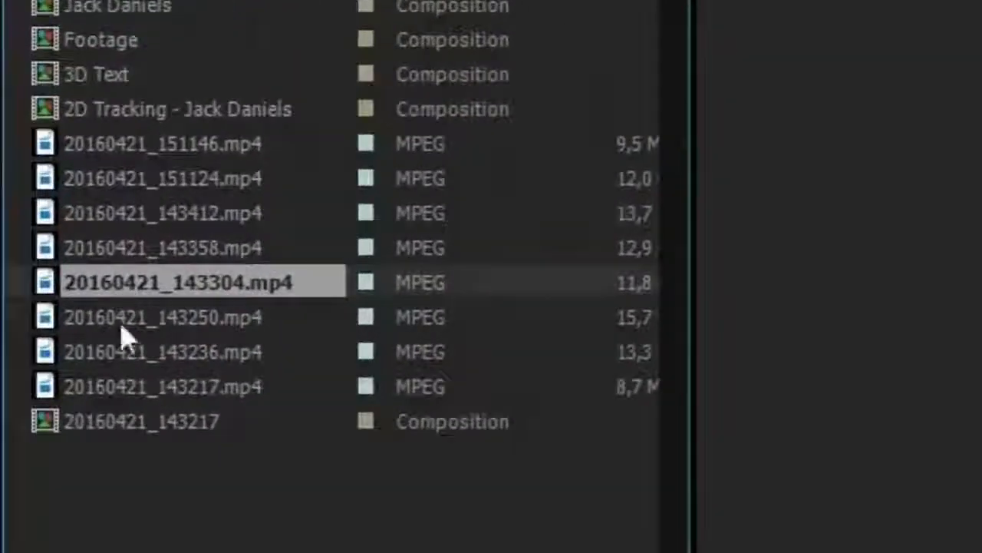
{"action": "left_click", "coordinate": [108, 312]}
{"action": "left_click", "coordinate": [104, 342]}
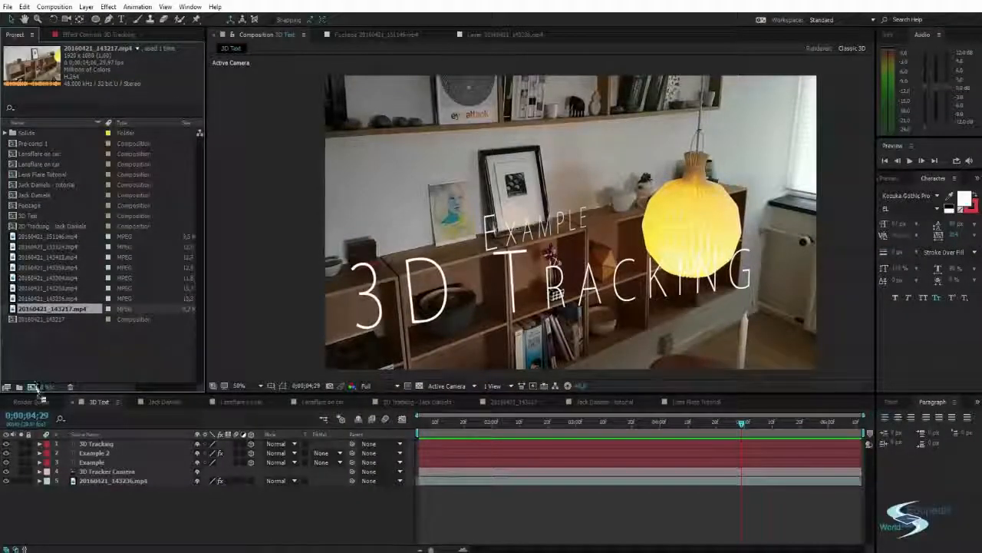
{"action": "left_click_drag", "start_coordinate": [32, 387], "coordinate": [32, 388]}
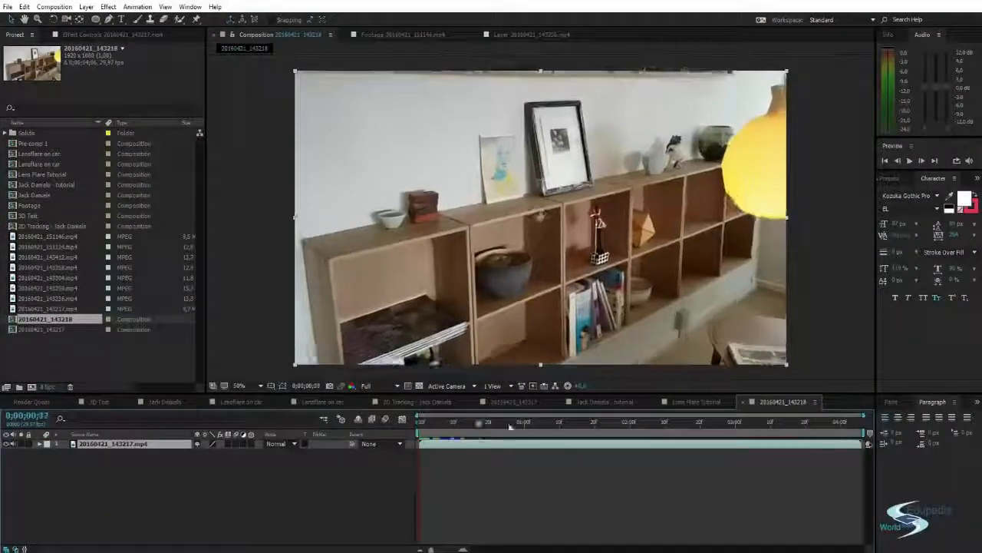
{"action": "left_click_drag", "start_coordinate": [710, 434], "coordinate": [268, 403]}
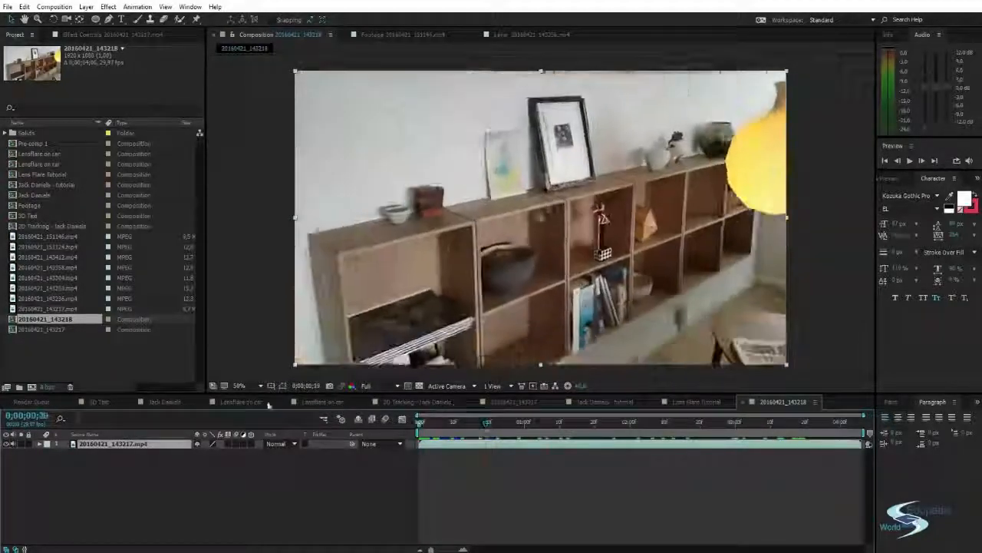
Step: Replace the new composition's layer with the clip 20160421_143236.mp4 and scrub through its opening frames
{"action": "key", "text": "Delete"}
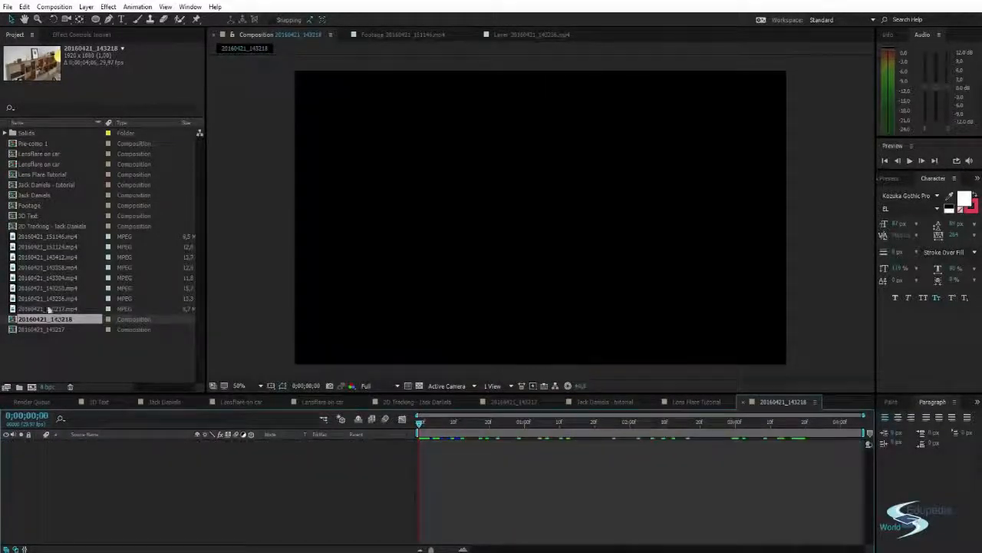
{"action": "left_click", "coordinate": [49, 308]}
{"action": "left_click", "coordinate": [49, 298]}
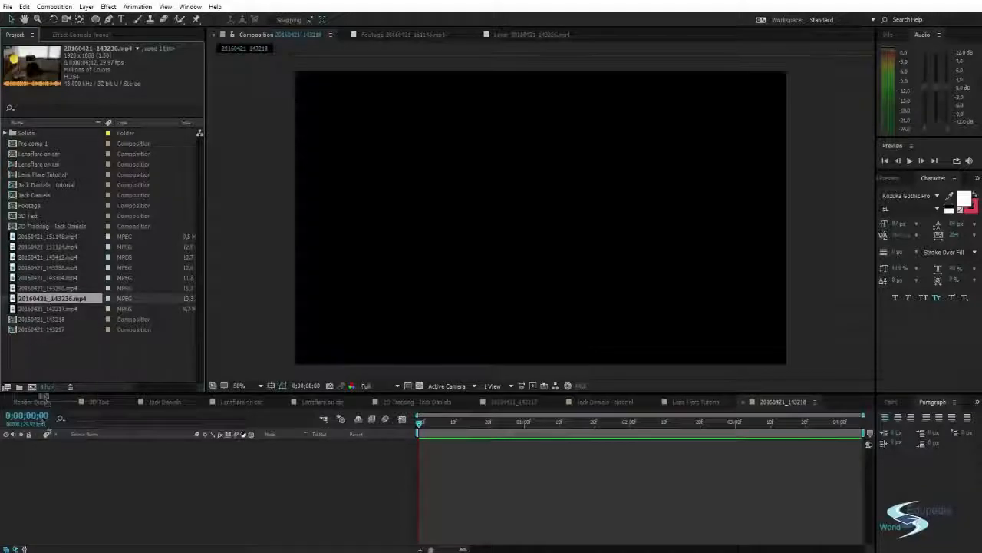
{"action": "left_click_drag", "start_coordinate": [45, 396], "coordinate": [66, 486]}
{"action": "left_click_drag", "start_coordinate": [419, 423], "coordinate": [372, 447]}
{"action": "left_click", "coordinate": [370, 485]}
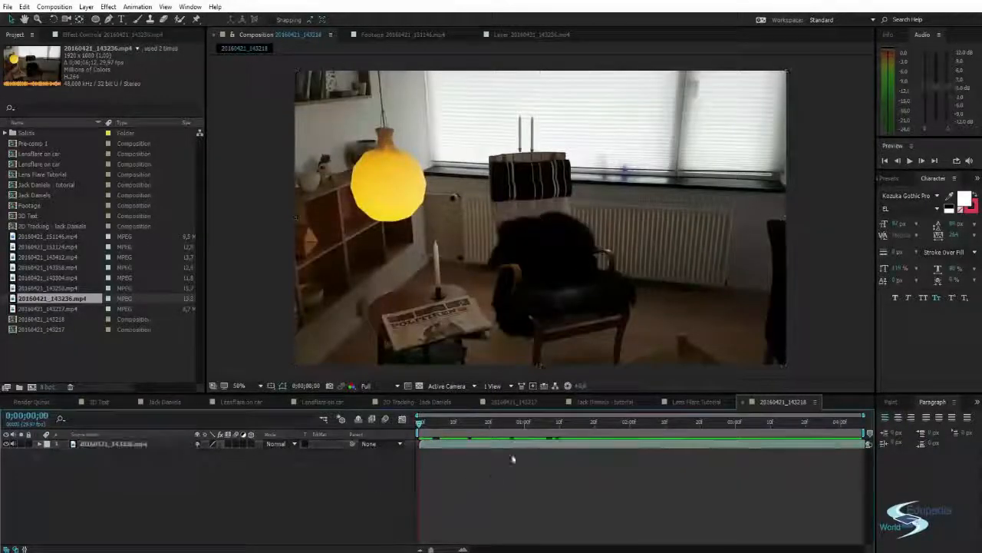
{"action": "mouse_move", "coordinate": [575, 310]}
{"action": "left_mouse_down"}
{"action": "mouse_move", "coordinate": [571, 297]}
{"action": "mouse_move", "coordinate": [586, 308]}
{"action": "left_mouse_up"}
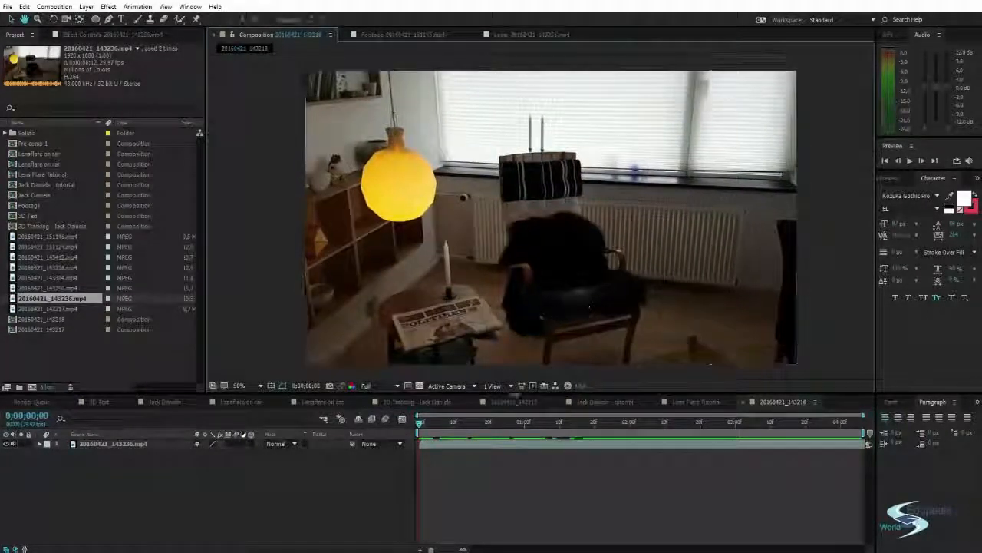
{"action": "left_click_drag", "start_coordinate": [445, 421], "coordinate": [393, 420]}
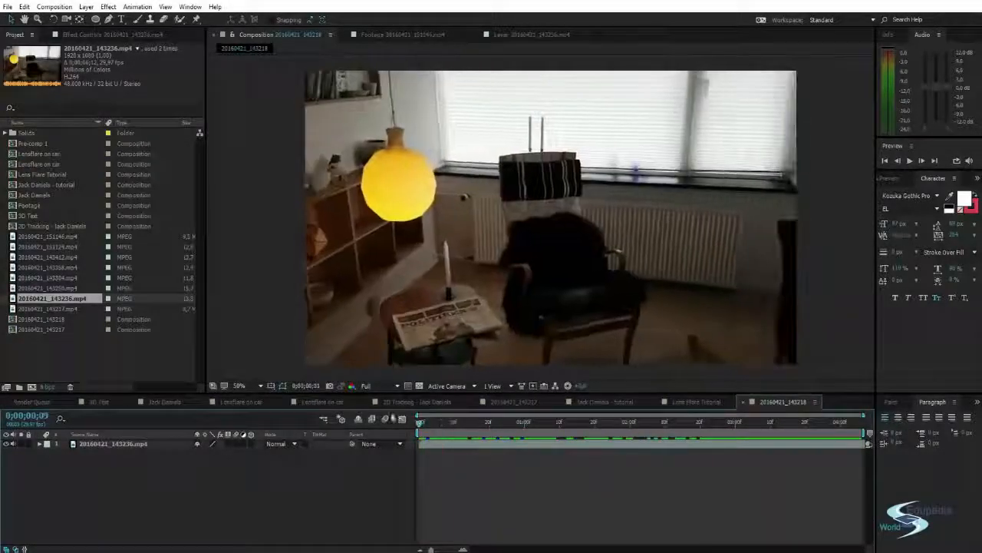
Step: Rename the 20160421_143236.mp4 layer as Footage
{"action": "left_click", "coordinate": [102, 446]}
{"action": "key", "text": "Return"}
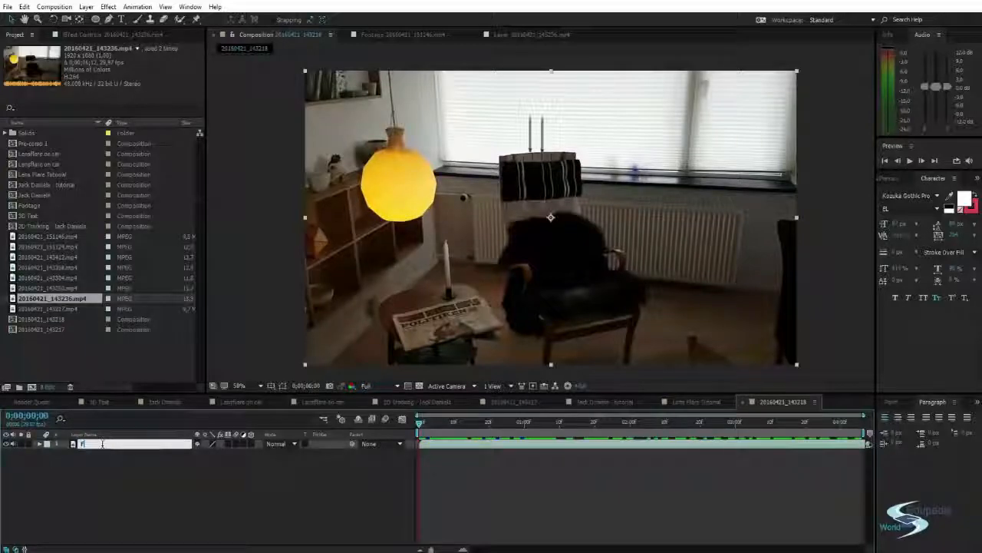
{"action": "type", "text": "Footage"}
{"action": "key", "text": "Return"}
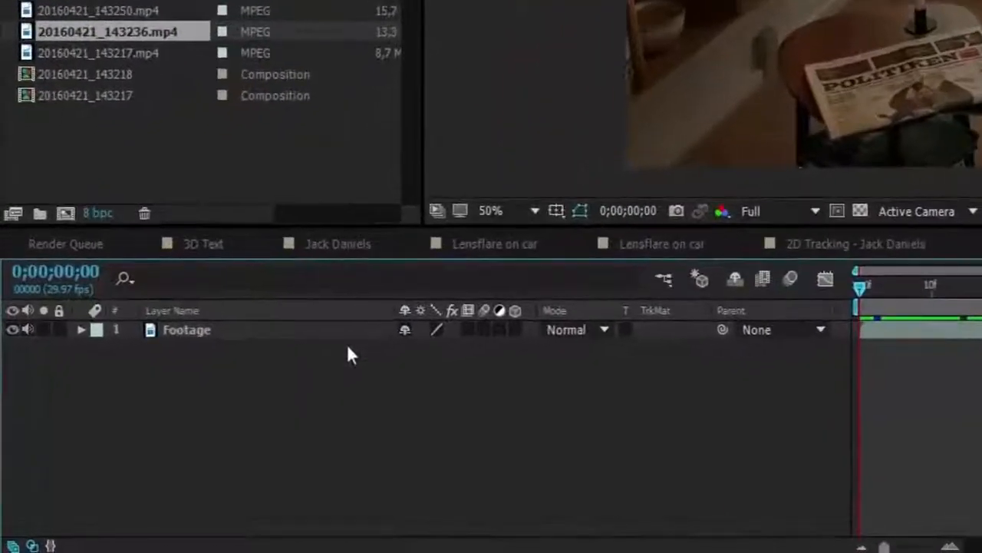
Step: Run Track Camera on the Footage layer and show the 3D Camera Tracker's Advanced settings
{"action": "left_click", "coordinate": [332, 330]}
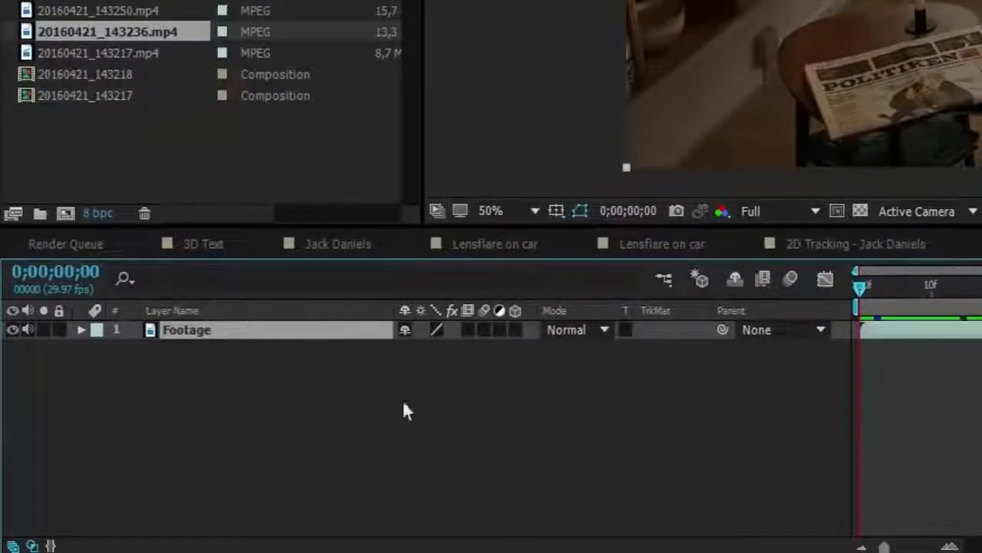
{"action": "right_click", "coordinate": [308, 330]}
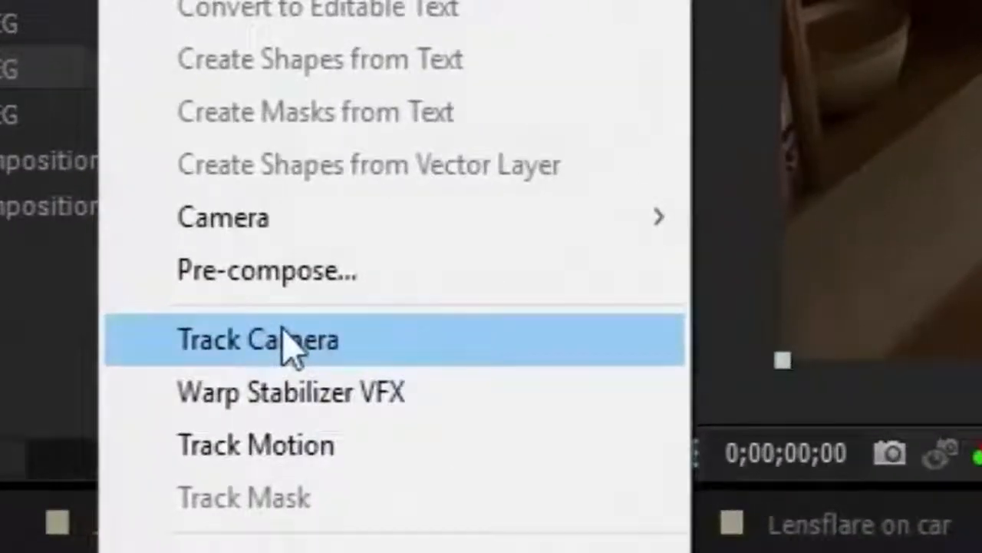
{"action": "left_click", "coordinate": [381, 186]}
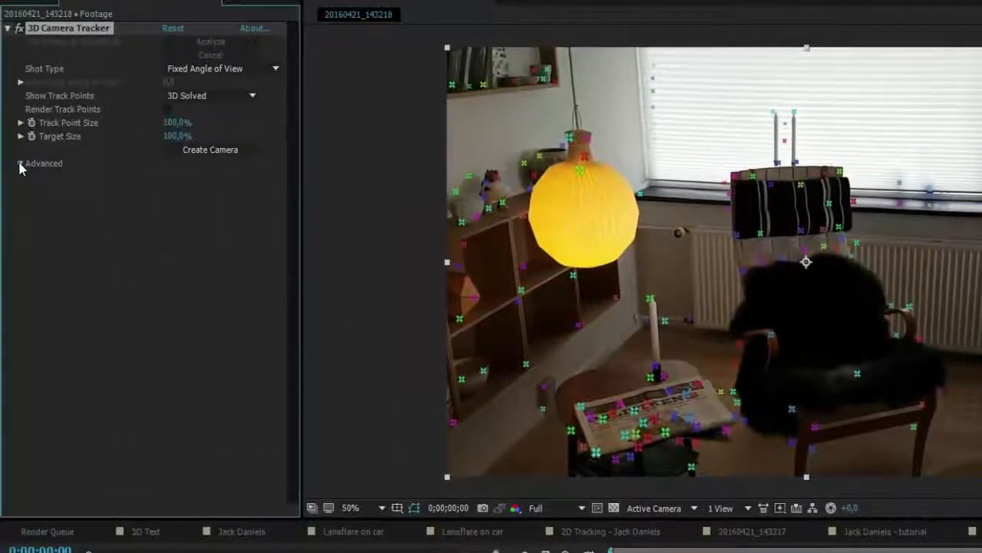
{"action": "left_click", "coordinate": [20, 163]}
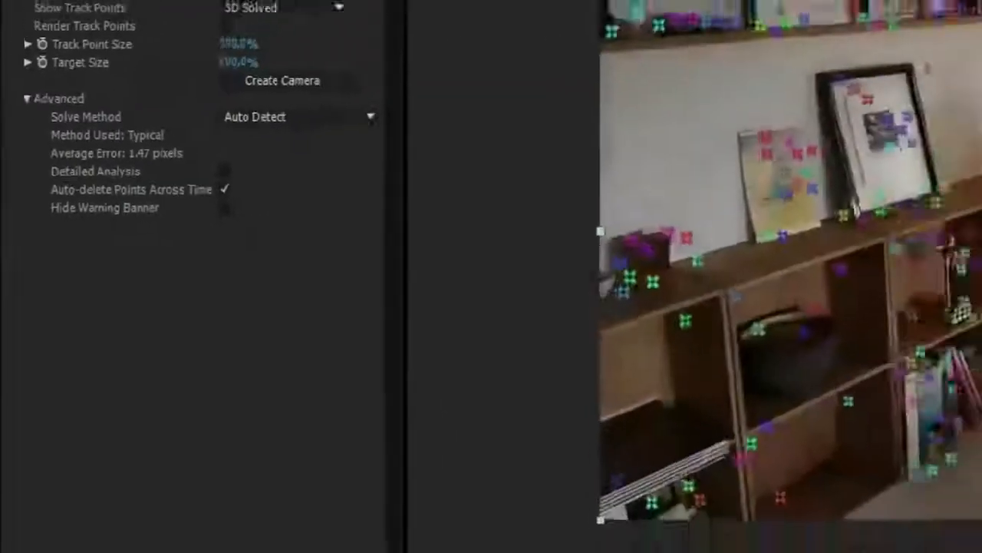
Step: At 0;00;02;15, select the group of track points around the middle shelf compartments and exclude the outlying point above the bowl
{"action": "left_click_drag", "start_coordinate": [667, 425], "coordinate": [690, 426]}
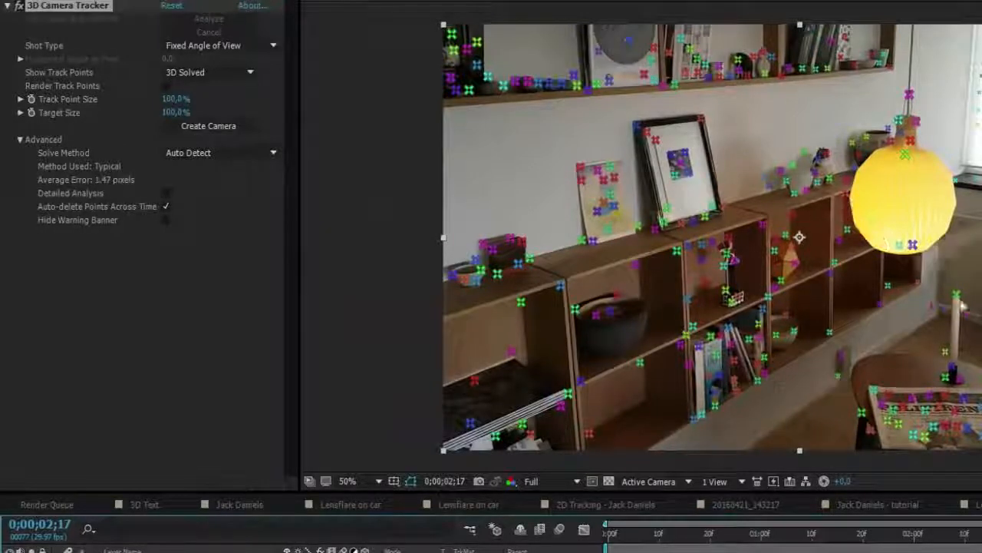
{"action": "mouse_move", "coordinate": [981, 534]}
{"action": "left_mouse_down"}
{"action": "mouse_move", "coordinate": [970, 533]}
{"action": "mouse_move", "coordinate": [981, 532]}
{"action": "left_mouse_up"}
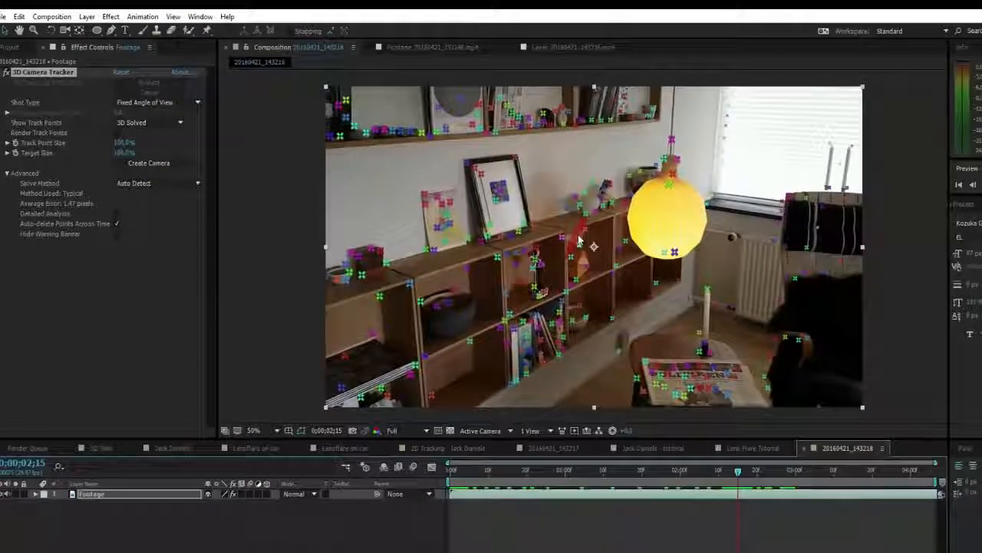
{"action": "mouse_move", "coordinate": [506, 242]}
{"action": "left_mouse_down"}
{"action": "mouse_move", "coordinate": [459, 296]}
{"action": "mouse_move", "coordinate": [535, 260]}
{"action": "mouse_move", "coordinate": [507, 349]}
{"action": "mouse_move", "coordinate": [602, 330]}
{"action": "mouse_move", "coordinate": [575, 242]}
{"action": "left_mouse_up"}
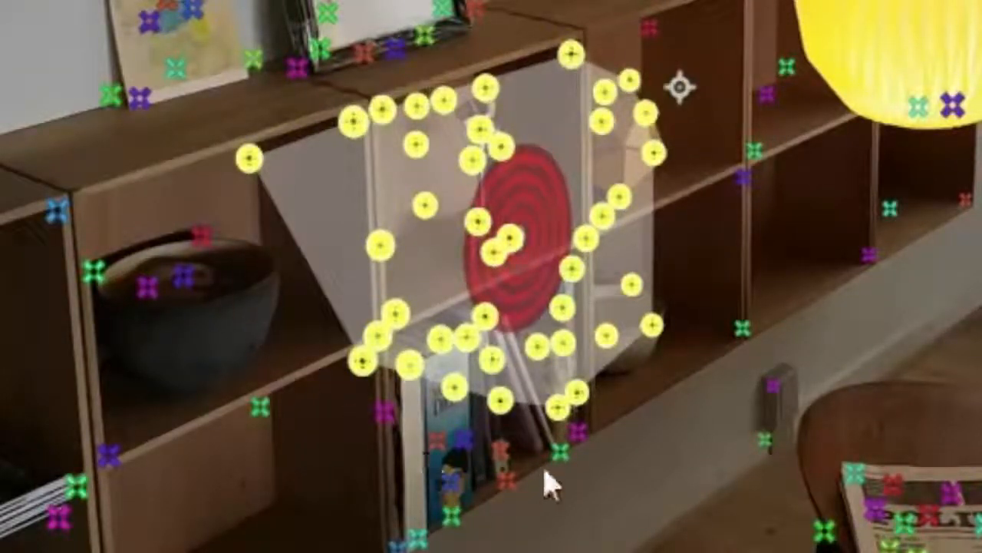
{"action": "left_click", "coordinate": [248, 157], "text": "shift"}
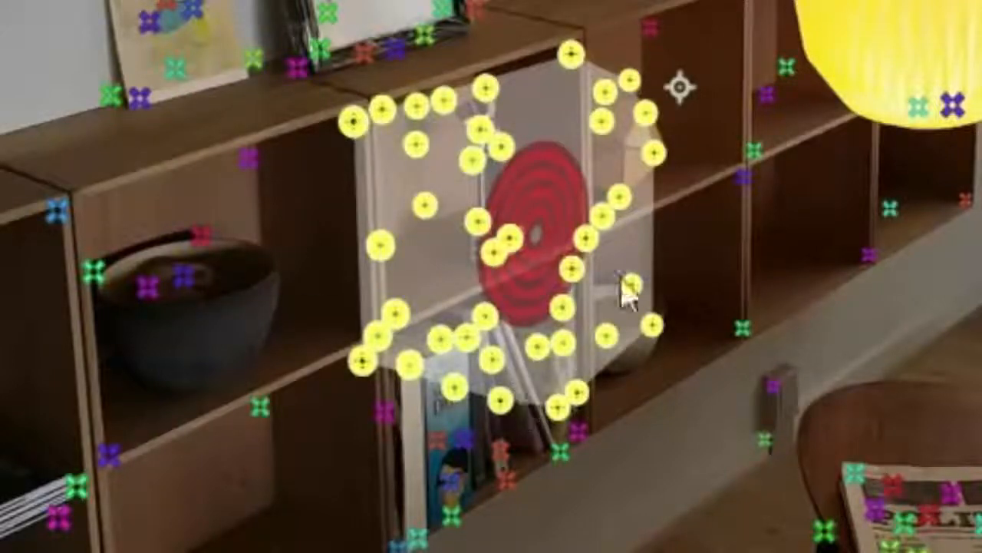
Step: Create a text layer and tracked camera from the selected track points, then clear the selection
{"action": "right_click", "coordinate": [601, 244]}
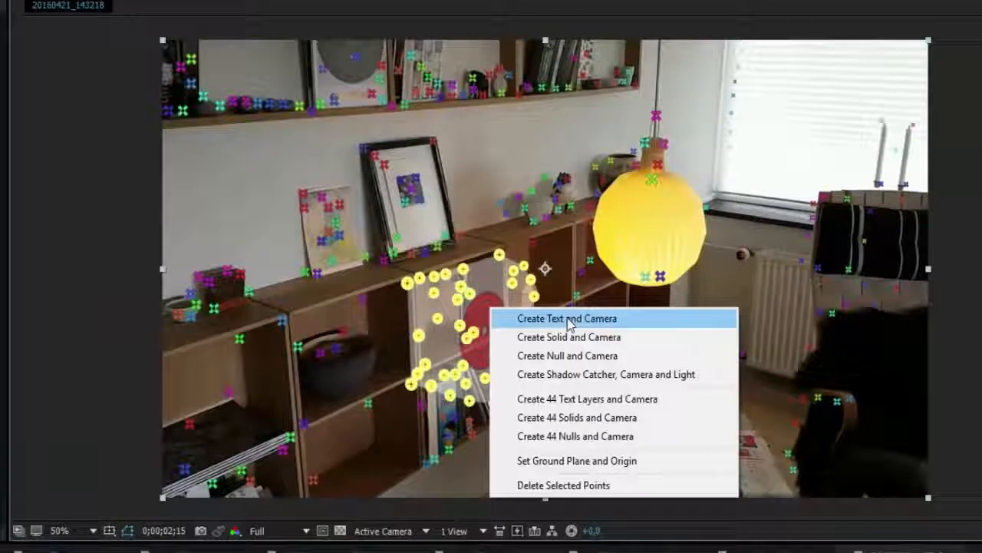
{"action": "left_click", "coordinate": [568, 320]}
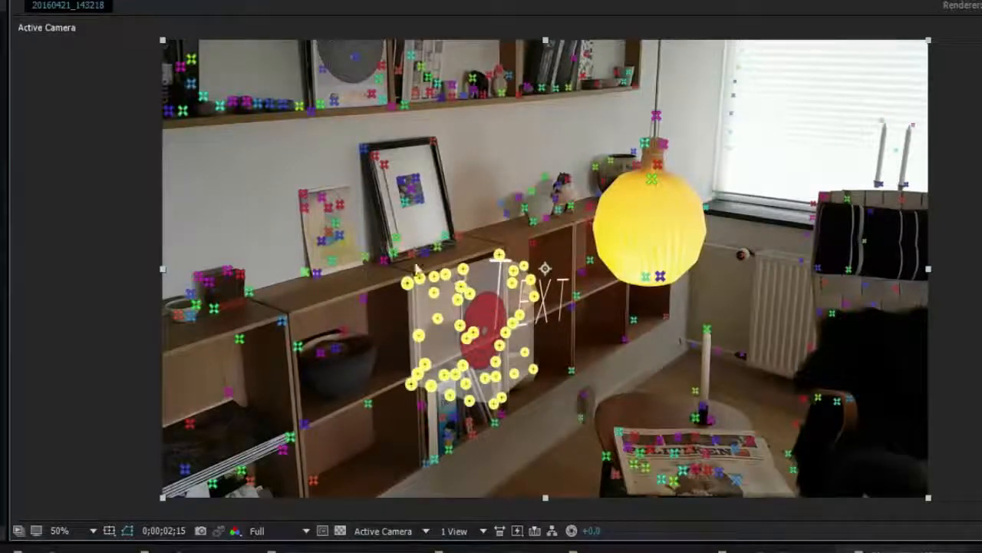
{"action": "left_click", "coordinate": [84, 277]}
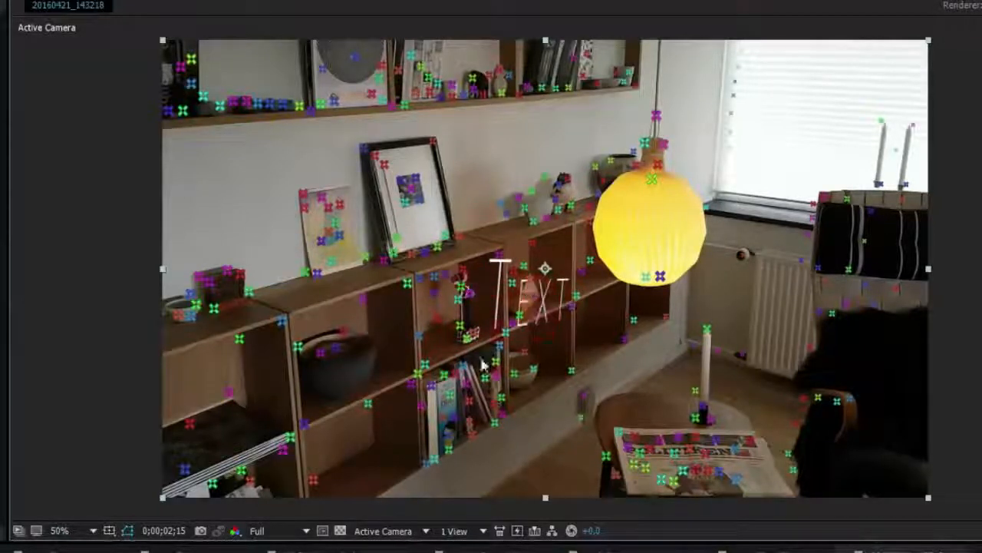
{"action": "key", "text": "F2"}
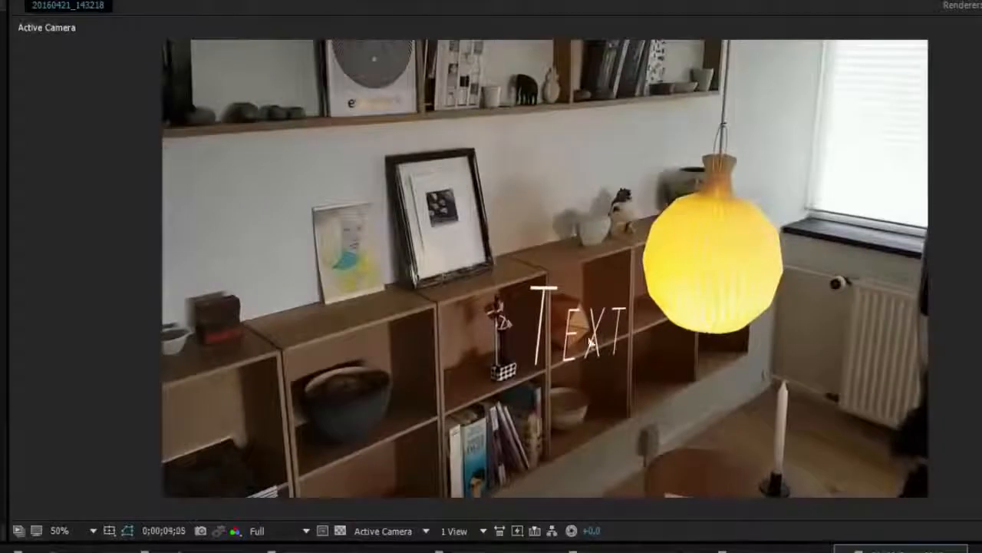
Step: At 0;00;04;05, rotate the Text layer in 3D so its baseline follows the shelf's front edge
{"action": "left_click", "coordinate": [587, 337]}
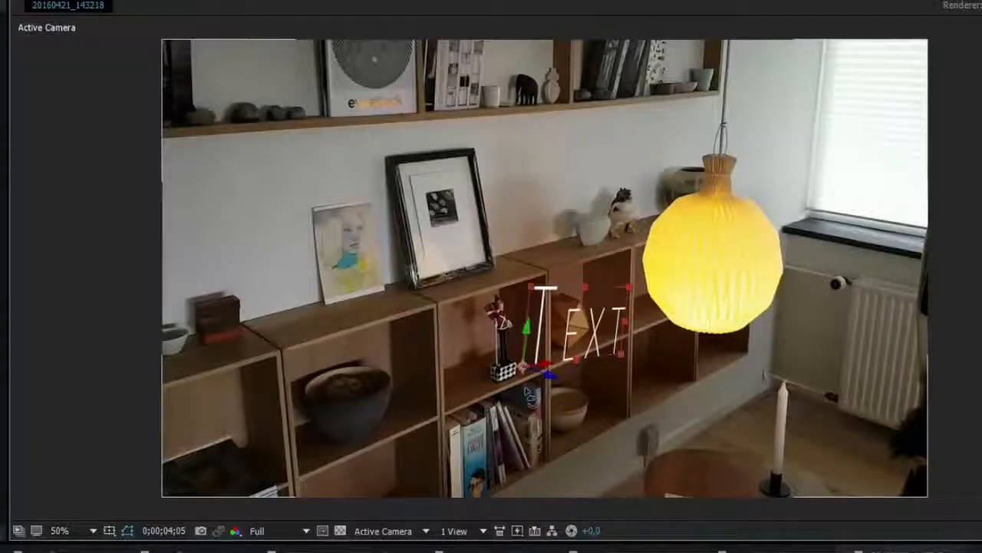
{"action": "scroll", "coordinate": [529, 395], "scroll_direction": "up", "scroll_amount": 4}
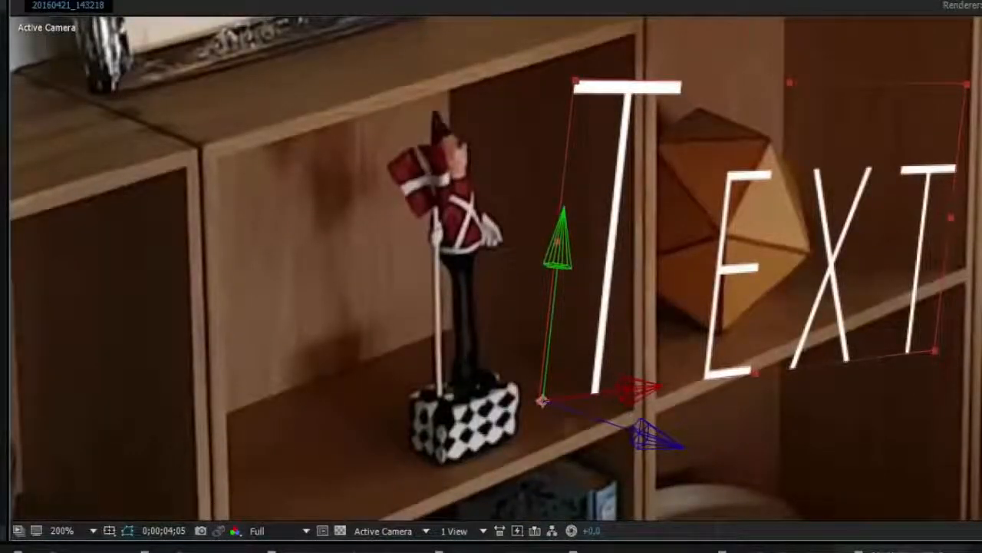
{"action": "scroll", "coordinate": [527, 346], "scroll_direction": "down", "scroll_amount": 3}
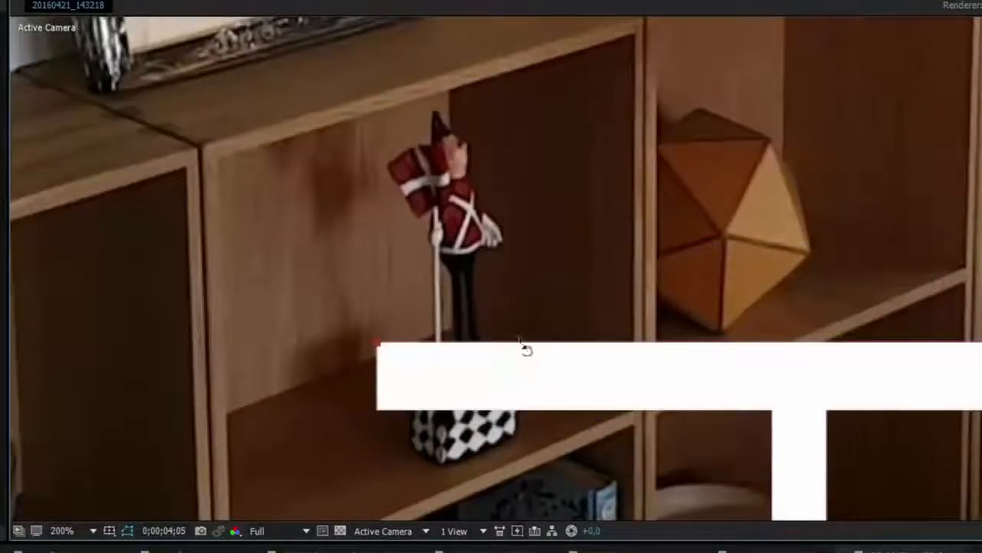
{"action": "scroll", "coordinate": [510, 345], "scroll_direction": "up", "scroll_amount": 3}
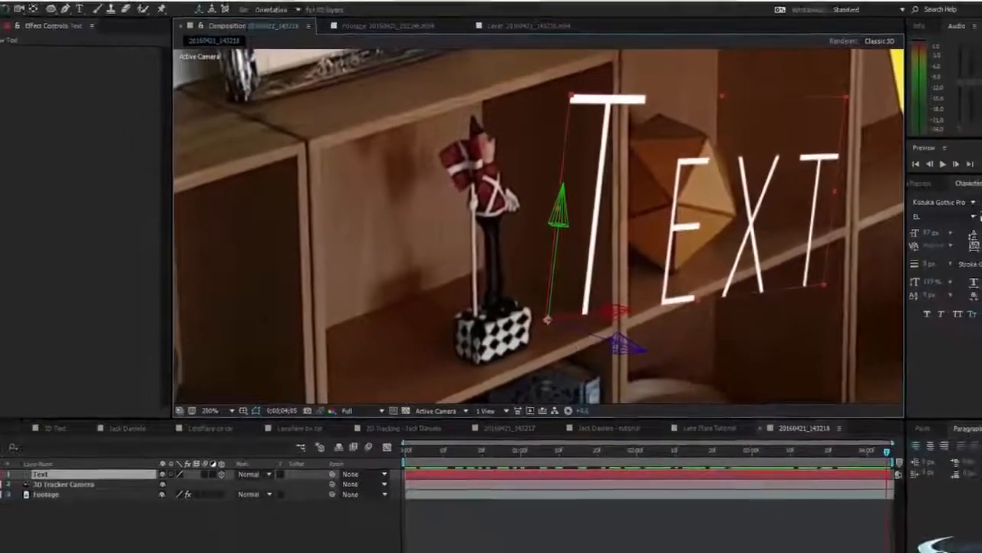
{"action": "scroll", "coordinate": [540, 192], "scroll_direction": "down", "scroll_amount": 3}
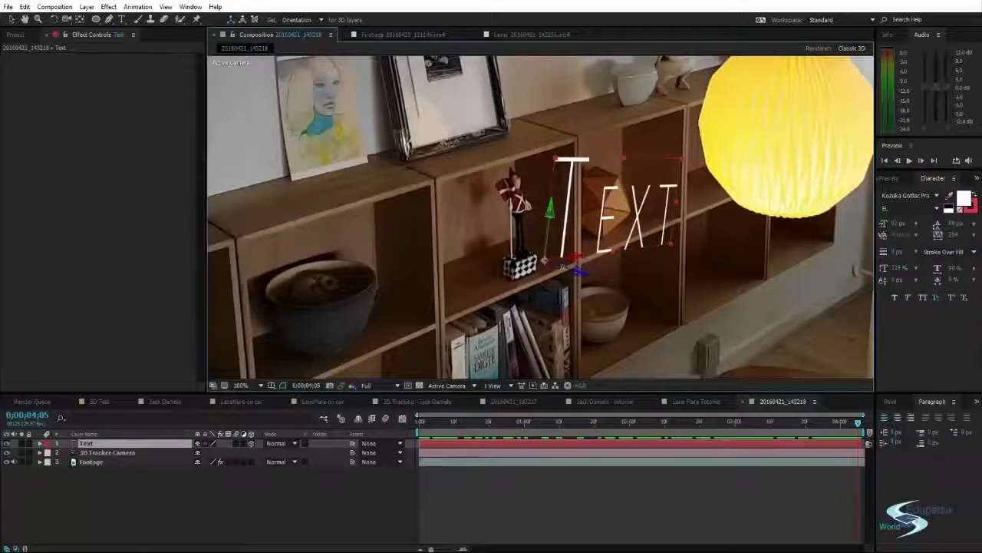
{"action": "left_click_drag", "start_coordinate": [563, 266], "coordinate": [556, 273]}
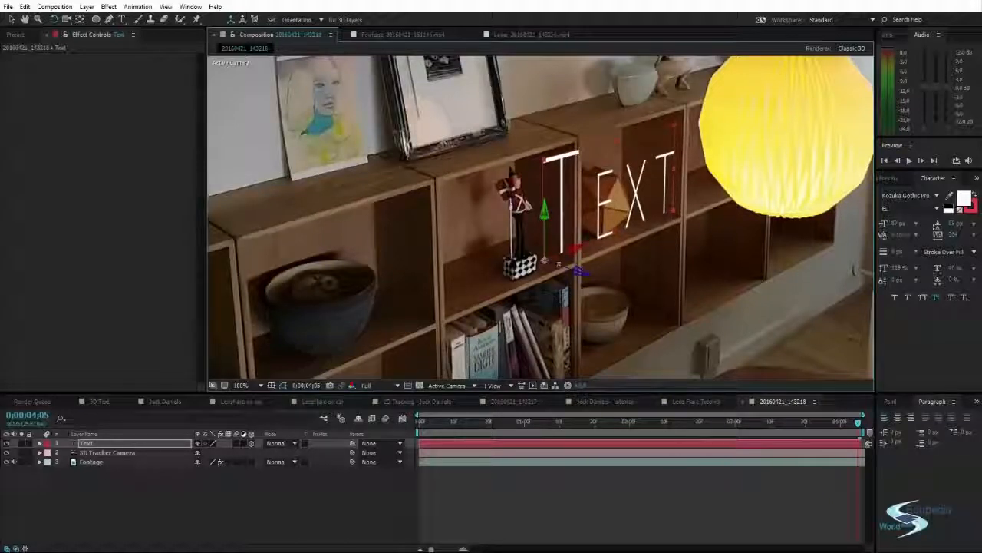
Step: Raise the Text layer along its vertical axis until it stands on top of the shelf unit
{"action": "key", "text": "v"}
{"action": "left_click_drag", "start_coordinate": [544, 214], "coordinate": [548, 242]}
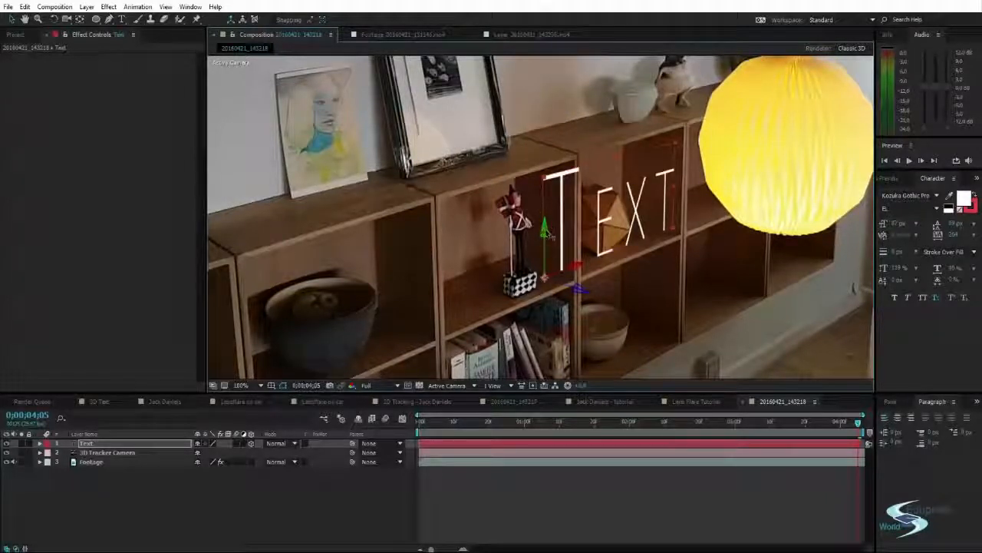
{"action": "left_click_drag", "start_coordinate": [547, 232], "coordinate": [541, 26]}
{"action": "left_click_drag", "start_coordinate": [559, 185], "coordinate": [526, 141]}
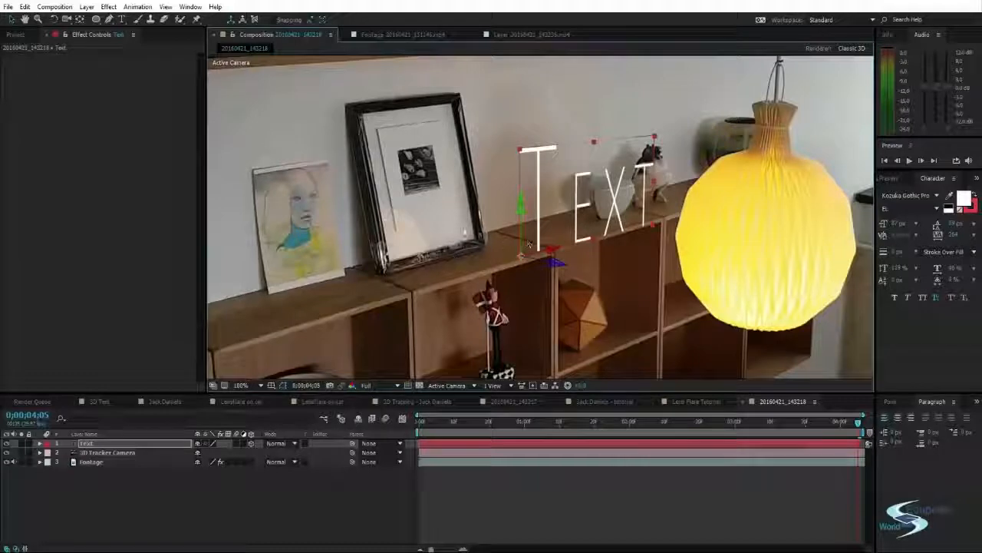
Step: Slide the Text layer along the shelf top so it starts just beside the divider below the framed picture
{"action": "left_click_drag", "start_coordinate": [467, 237], "coordinate": [436, 247]}
{"action": "key", "text": "ctrl+z"}
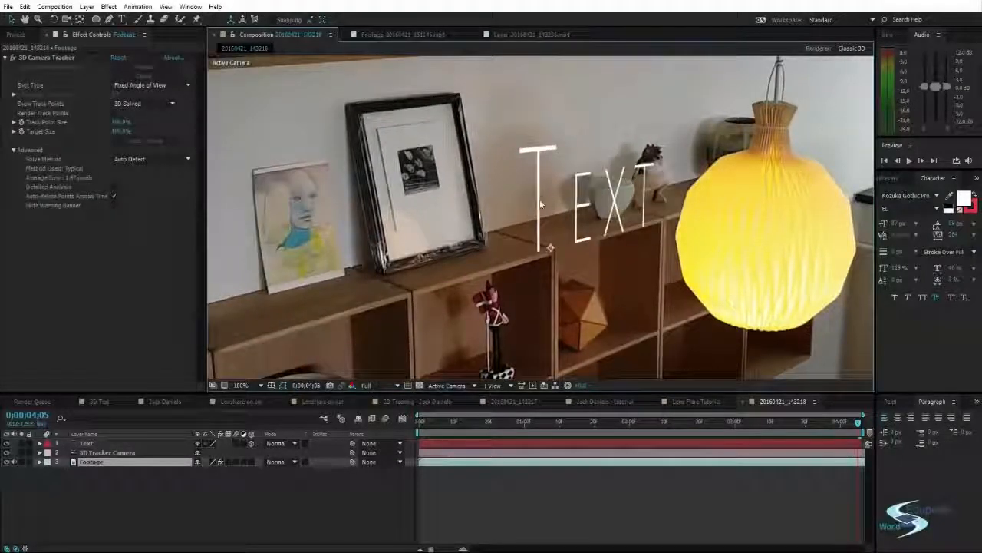
{"action": "left_click", "coordinate": [536, 219]}
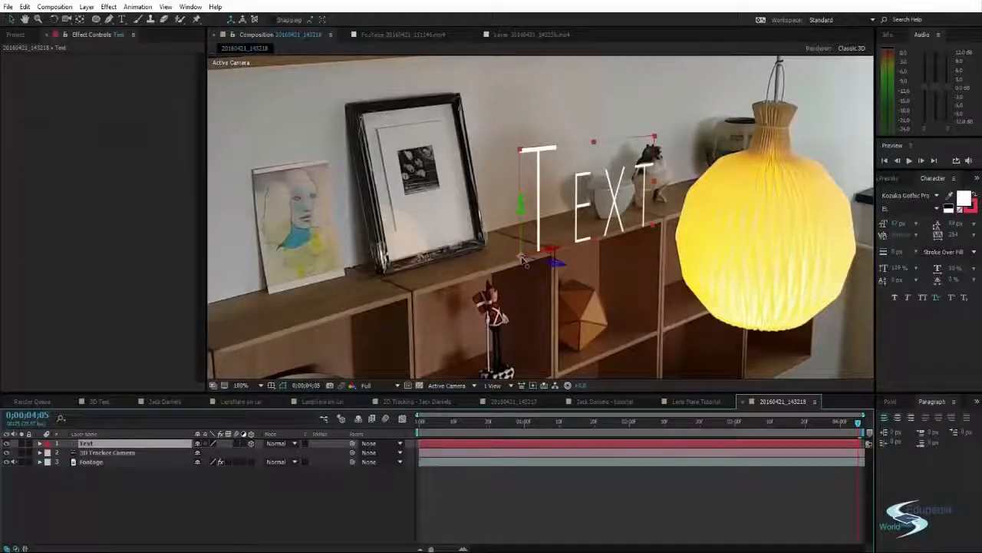
{"action": "left_click_drag", "start_coordinate": [522, 261], "coordinate": [440, 284]}
{"action": "key", "text": "w"}
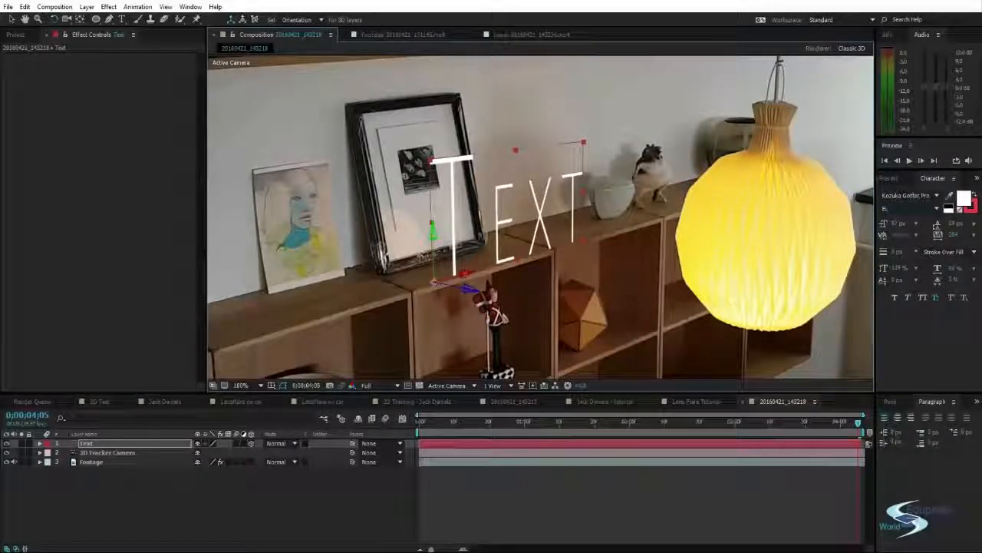
{"action": "left_click_drag", "start_coordinate": [464, 278], "coordinate": [427, 287]}
Step: Fine-tune the Text layer's depth and rotation so the letters line up with the shelf top's front edge
{"action": "key", "text": "space"}
{"action": "left_click_drag", "start_coordinate": [470, 326], "coordinate": [508, 301]}
{"action": "scroll", "coordinate": [508, 301], "scroll_direction": "up", "scroll_amount": 3}
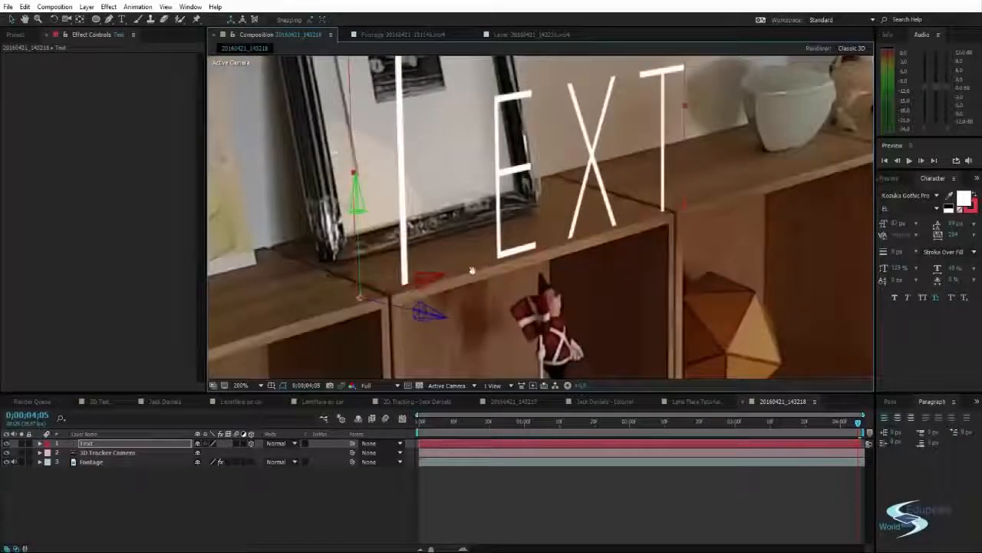
{"action": "left_click_drag", "start_coordinate": [393, 189], "coordinate": [386, 202]}
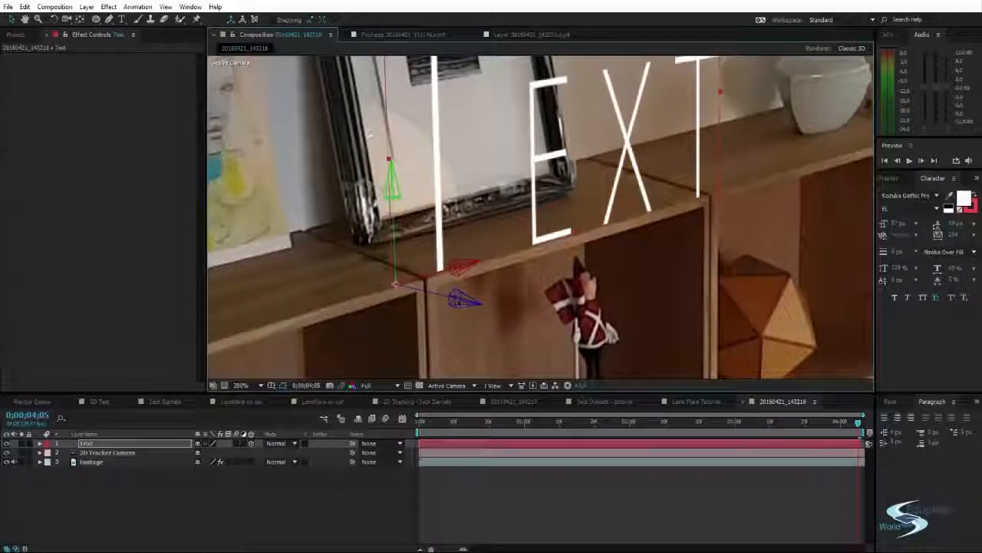
{"action": "left_click_drag", "start_coordinate": [464, 301], "coordinate": [471, 301]}
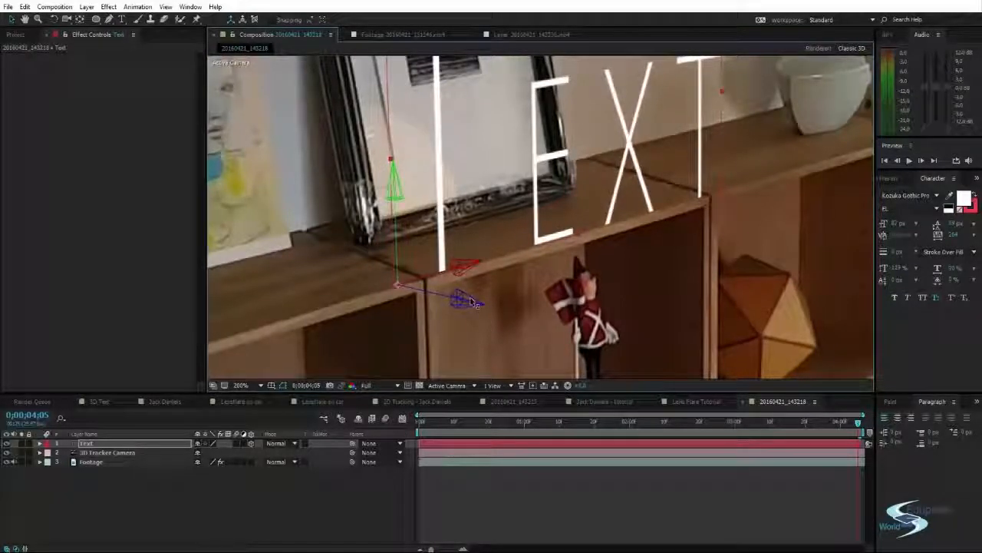
{"action": "key", "text": "w"}
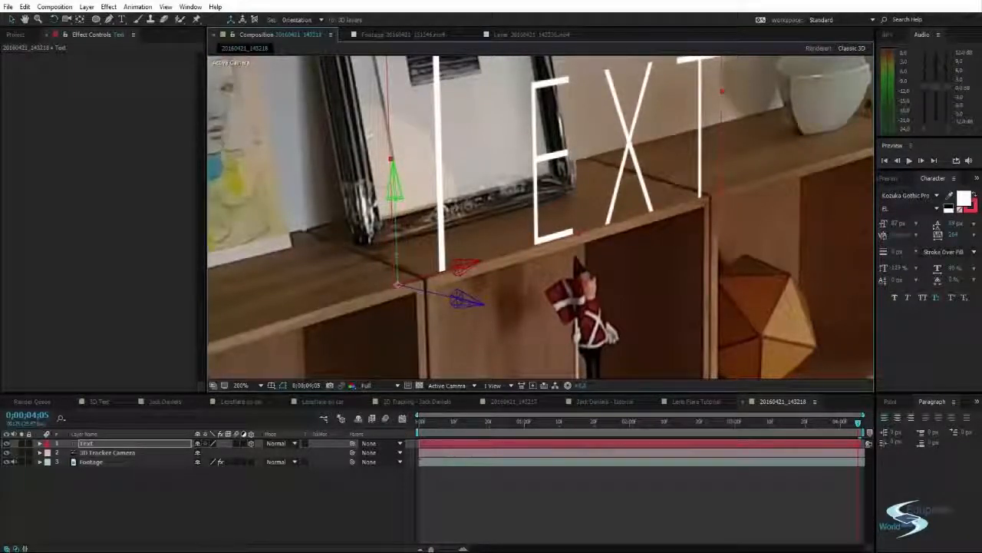
{"action": "left_click_drag", "start_coordinate": [397, 254], "coordinate": [396, 253]}
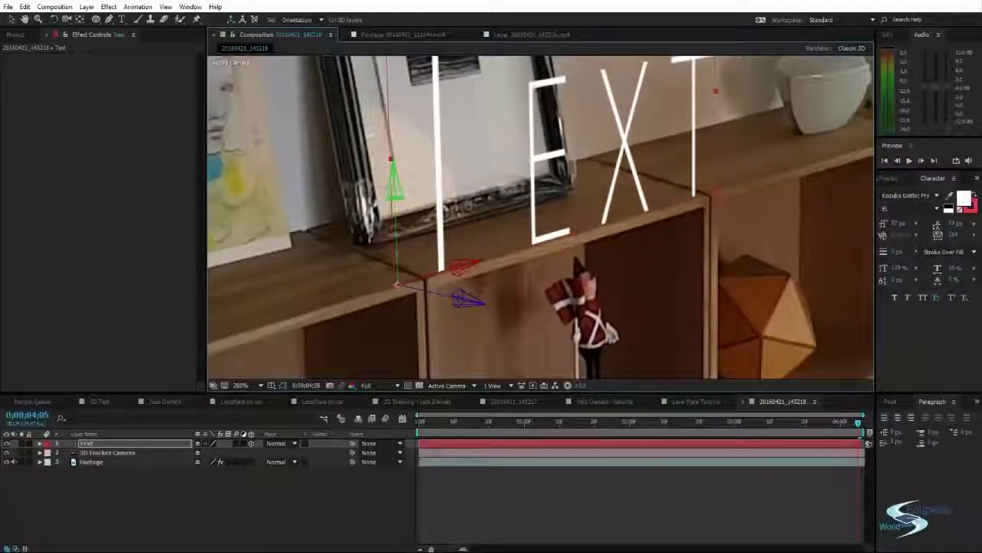
{"action": "key", "text": "comma"}
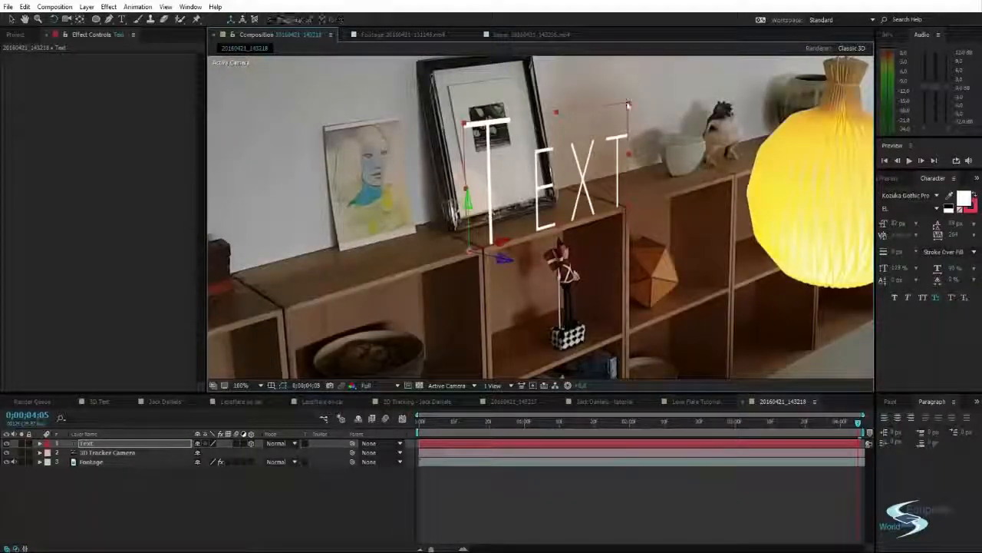
Step: Scale down the Text layer and replace its wording with Edupedia World
{"action": "key", "text": "v"}
{"action": "left_click_drag", "start_coordinate": [628, 104], "coordinate": [581, 151]}
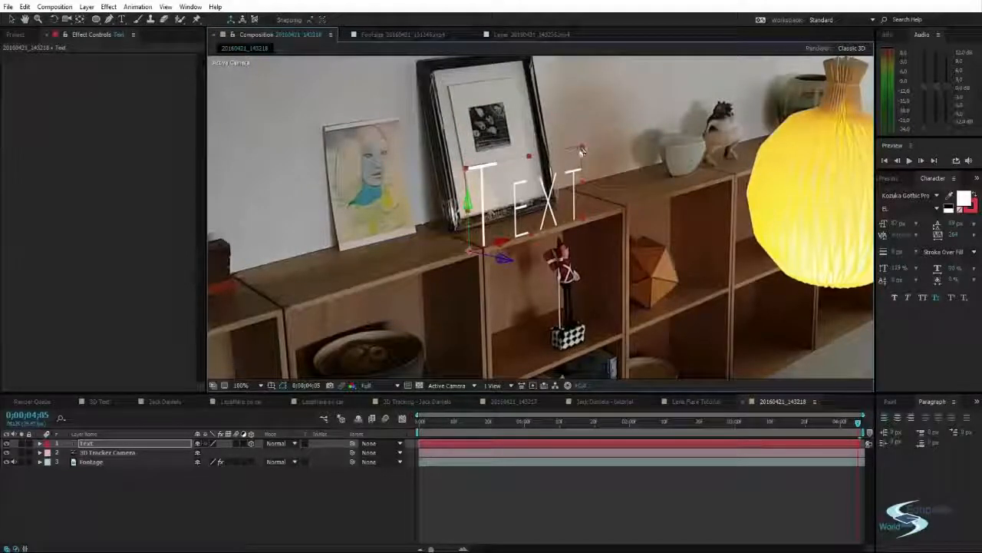
{"action": "double_click", "coordinate": [548, 198]}
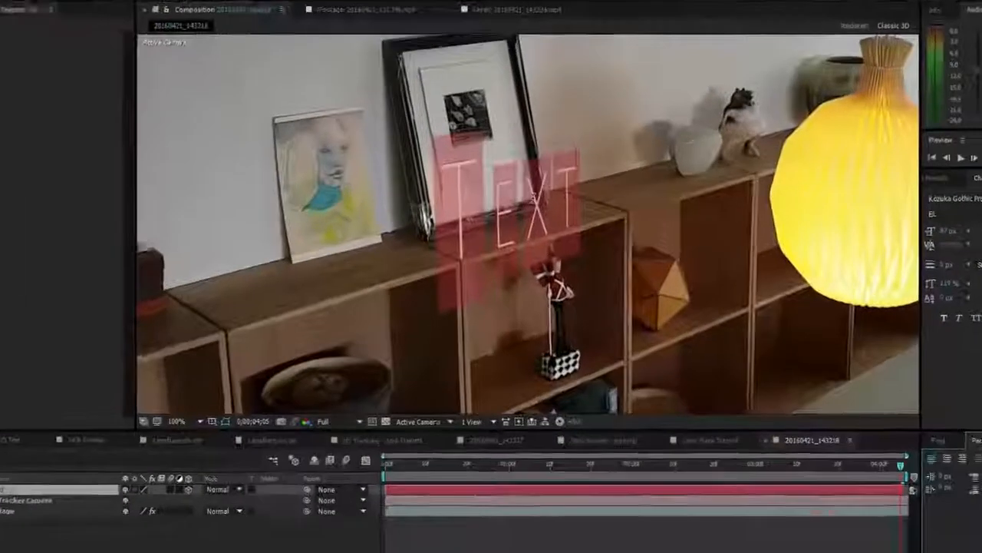
{"action": "type", "text": "EDUPEDIA W"}
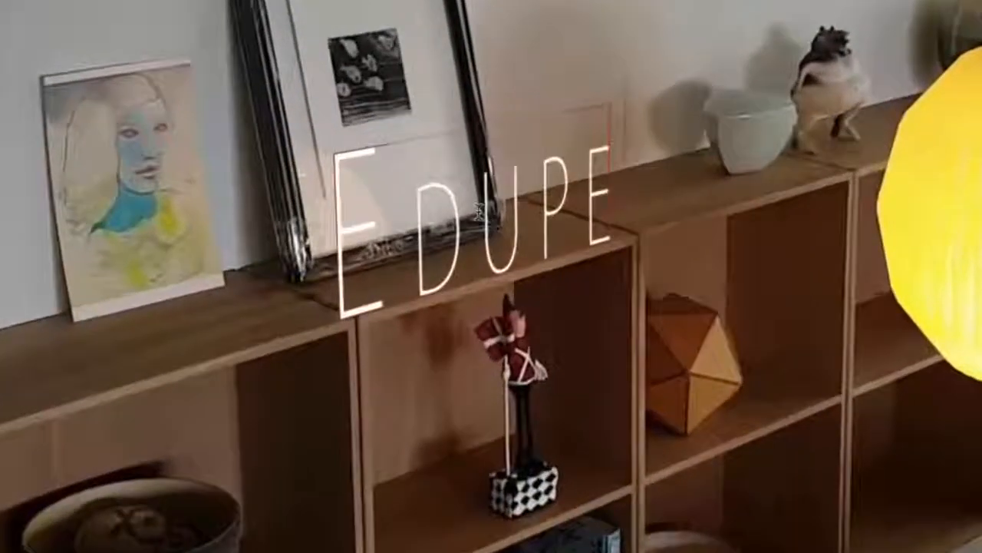
{"action": "type", "text": "ORLD"}
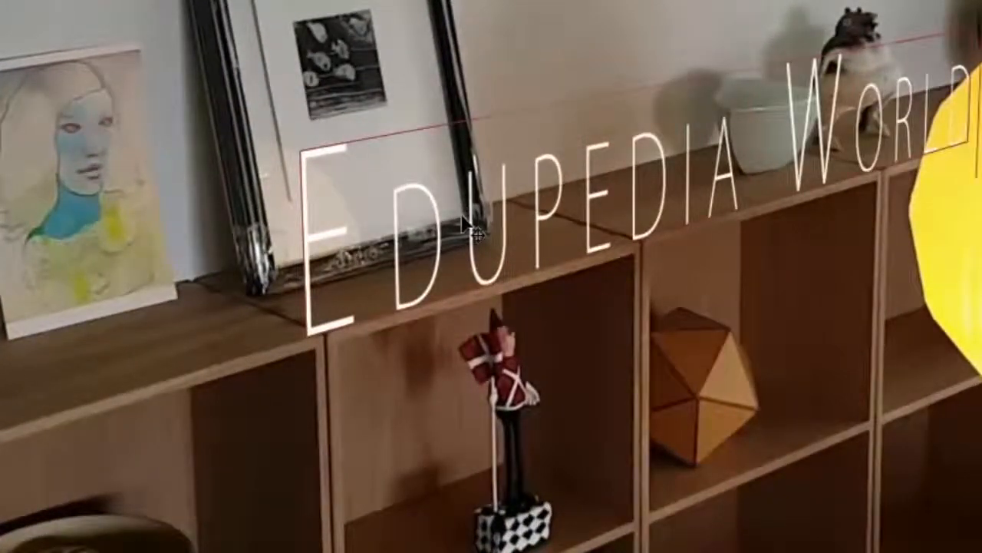
{"action": "key", "text": "Escape"}
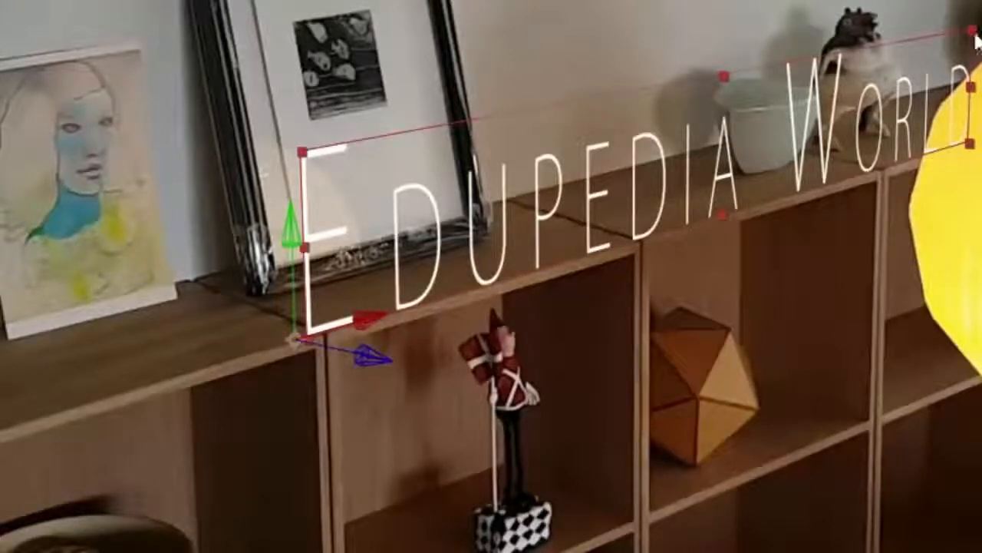
Step: Shrink the Edupedia World text further and shift it along the shelf edge, away from the lamp
{"action": "left_click_drag", "start_coordinate": [975, 37], "coordinate": [752, 146]}
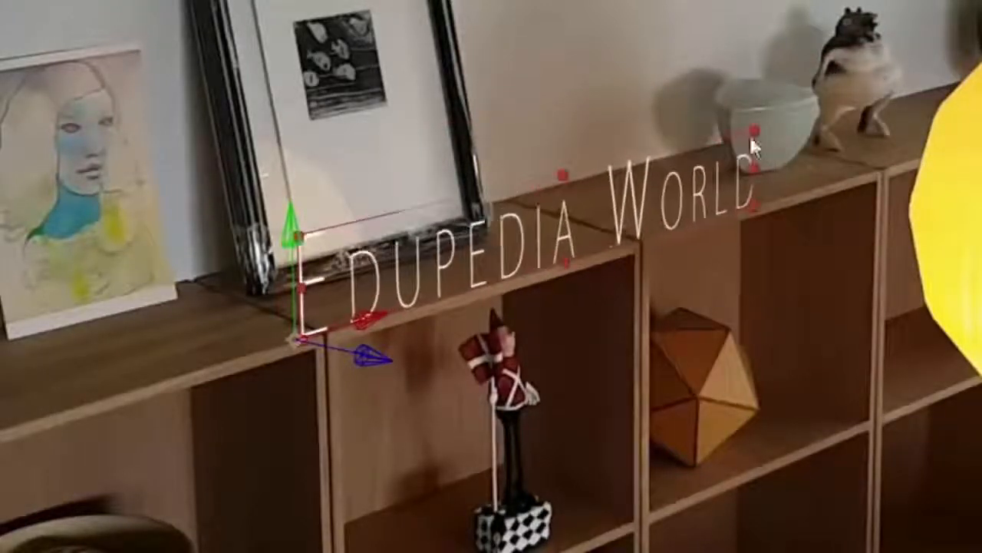
{"action": "left_click_drag", "start_coordinate": [363, 322], "coordinate": [247, 355]}
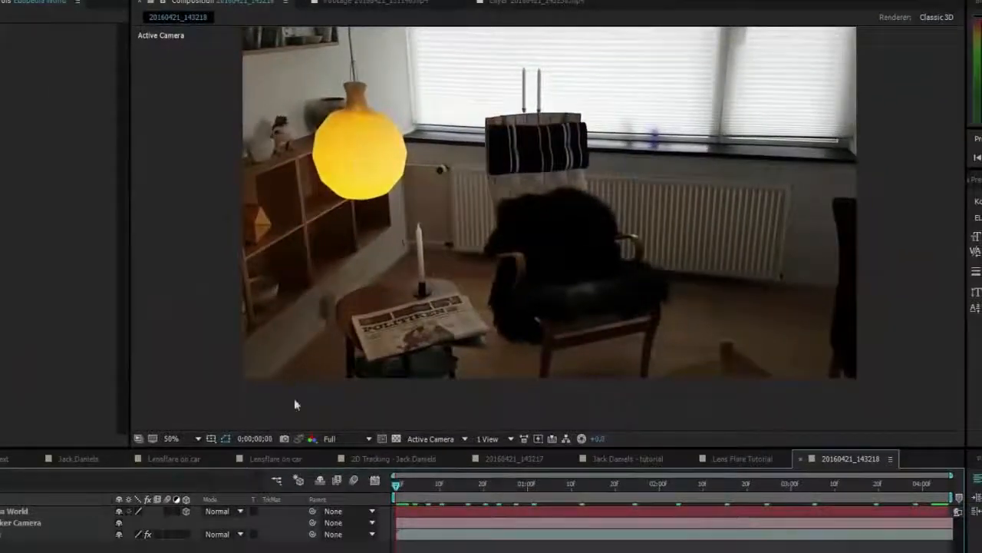
Step: Scrub from the first frame to 0;00;00;17 and inspect how the text sits on the shelf edge
{"action": "left_click_drag", "start_coordinate": [246, 161], "coordinate": [481, 169]}
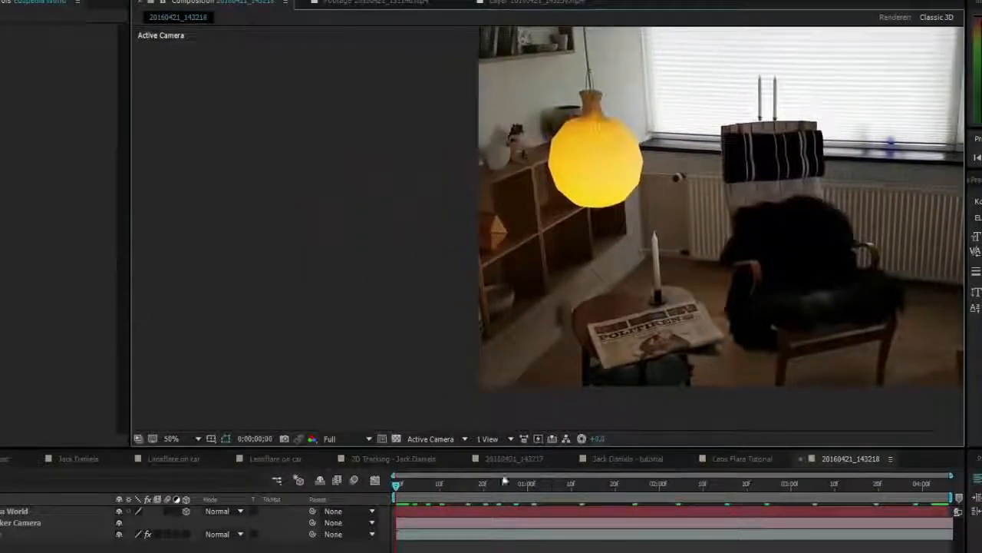
{"action": "left_click_drag", "start_coordinate": [397, 484], "coordinate": [471, 485]}
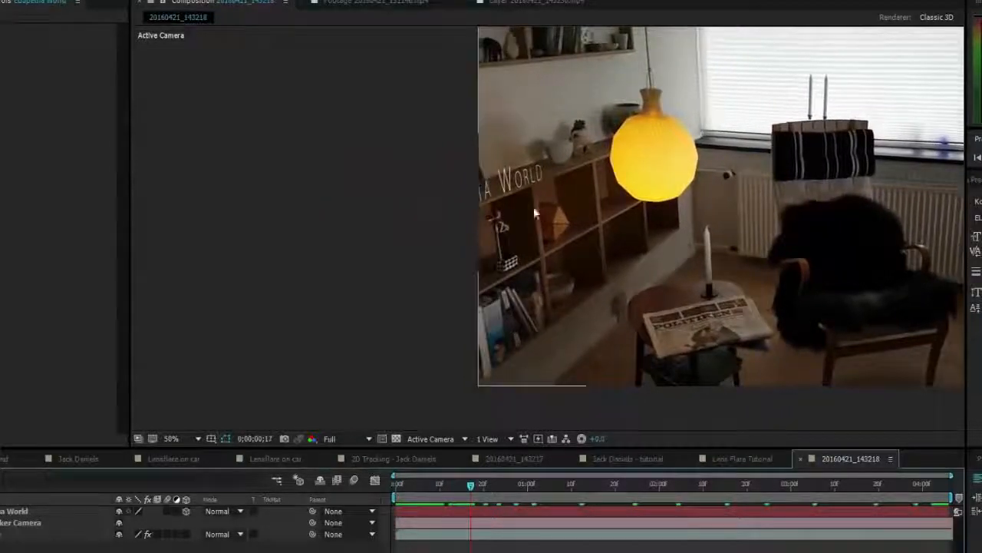
{"action": "scroll", "coordinate": [509, 191], "scroll_direction": "up", "scroll_amount": 4}
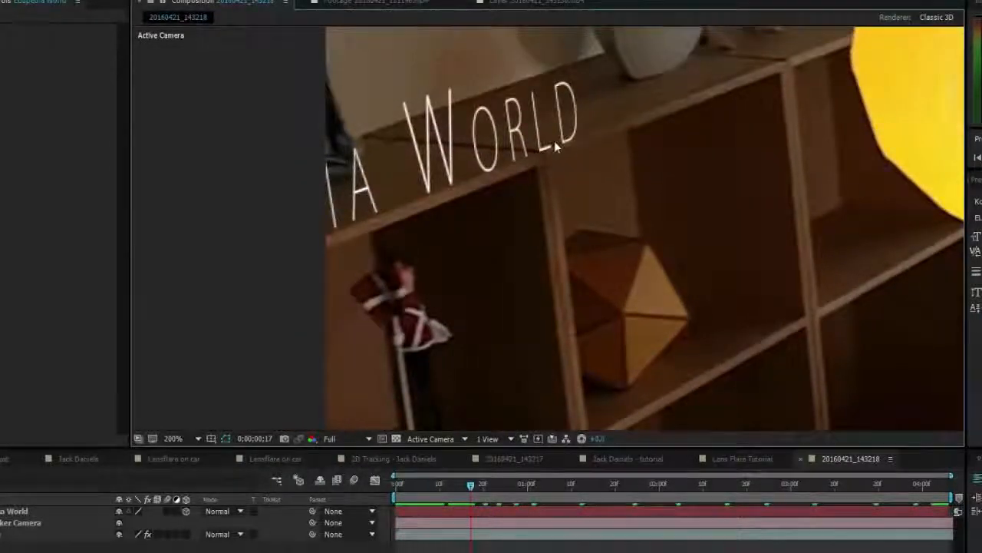
{"action": "scroll", "coordinate": [556, 147], "scroll_direction": "down", "scroll_amount": 4}
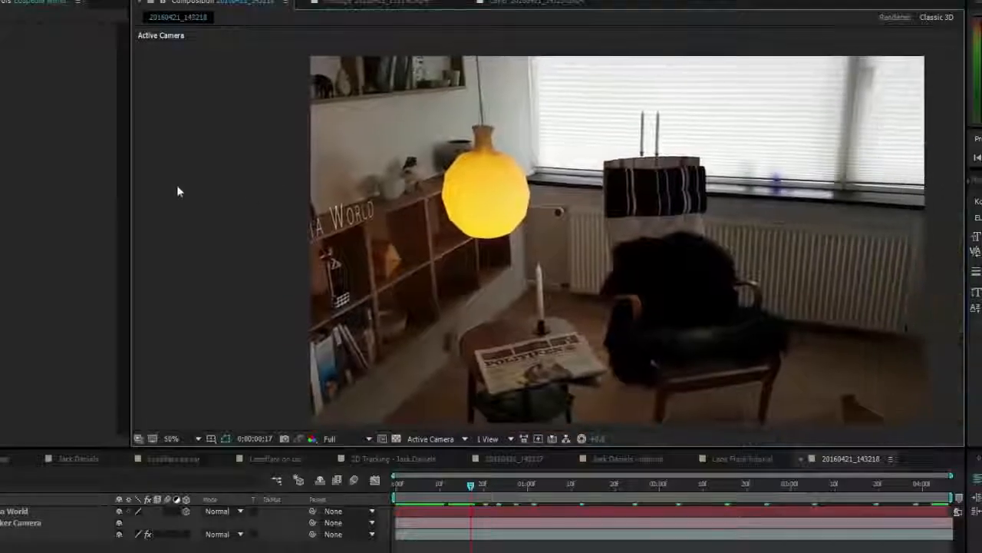
Step: Preview the composition and examine the Edupedia World text up close at 0;00;04;02
{"action": "key", "text": "space"}
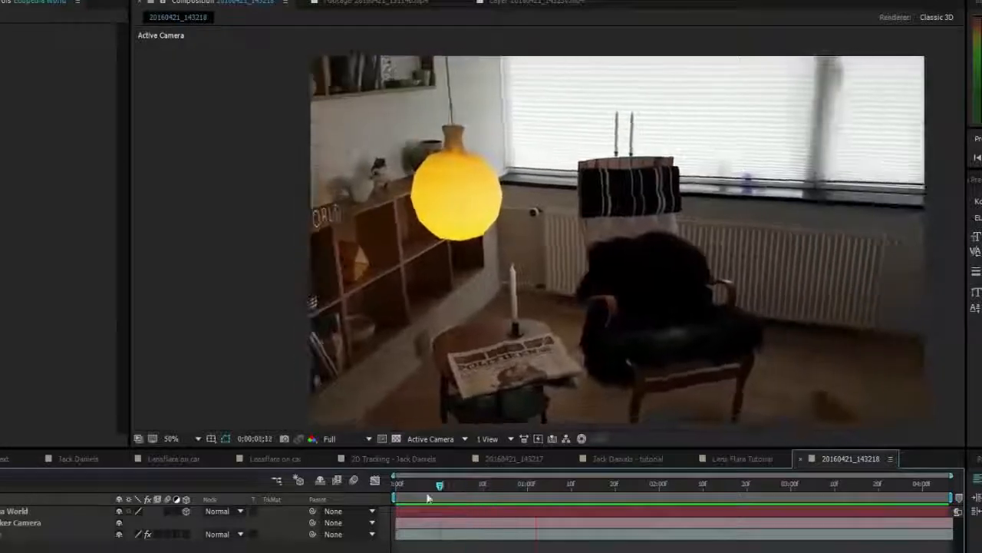
{"action": "left_click_drag", "start_coordinate": [428, 497], "coordinate": [934, 481]}
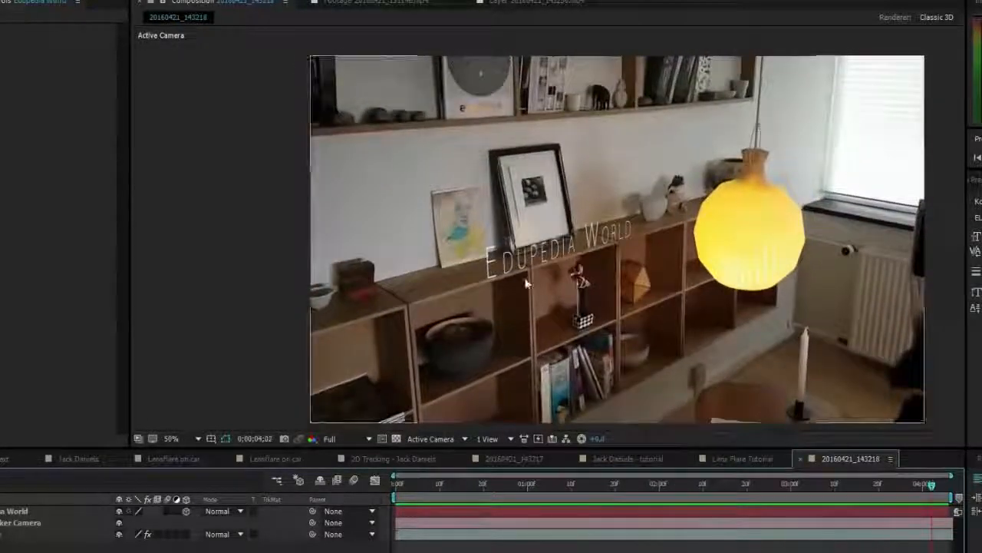
{"action": "scroll", "coordinate": [526, 284], "scroll_direction": "up", "scroll_amount": 5}
{"action": "scroll", "coordinate": [491, 269], "scroll_direction": "down", "scroll_amount": 3}
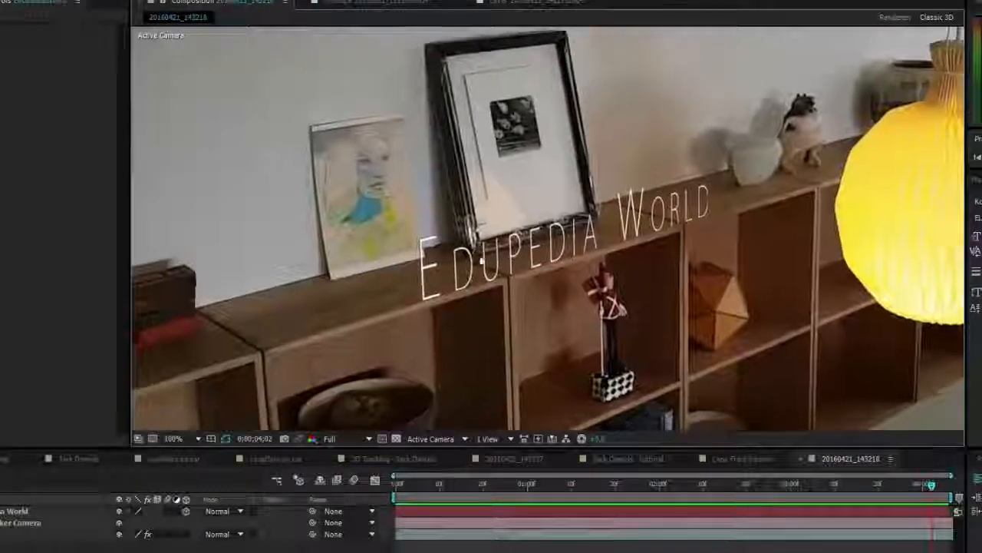
Step: Duplicate the Edupedia World text layer
{"action": "left_click", "coordinate": [470, 278]}
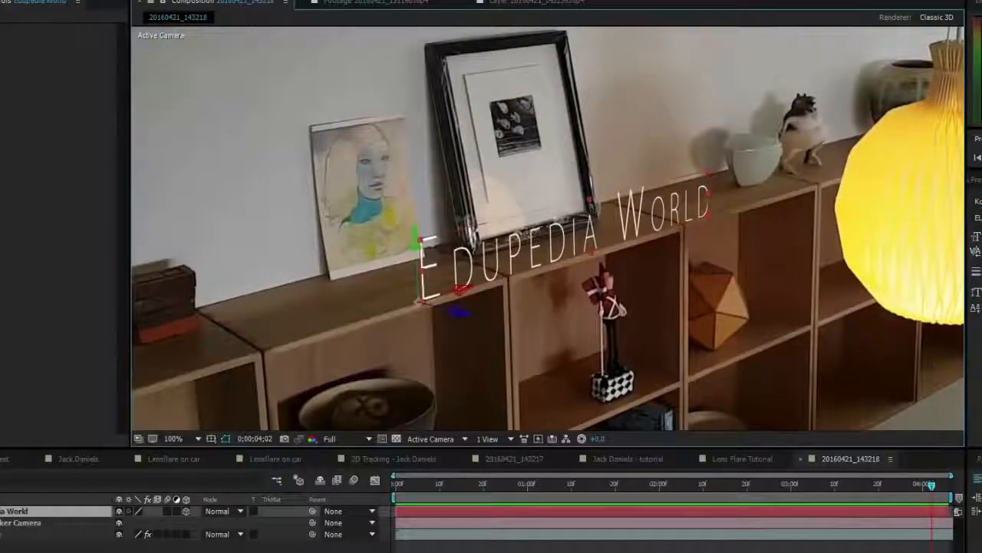
{"action": "left_click", "coordinate": [500, 343]}
{"action": "left_click", "coordinate": [518, 247]}
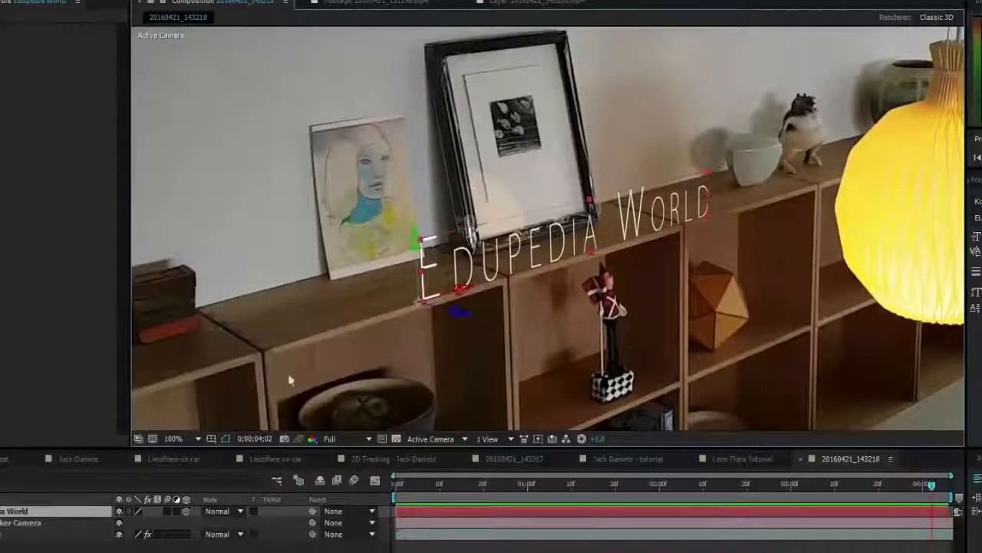
{"action": "key", "text": "ctrl+d"}
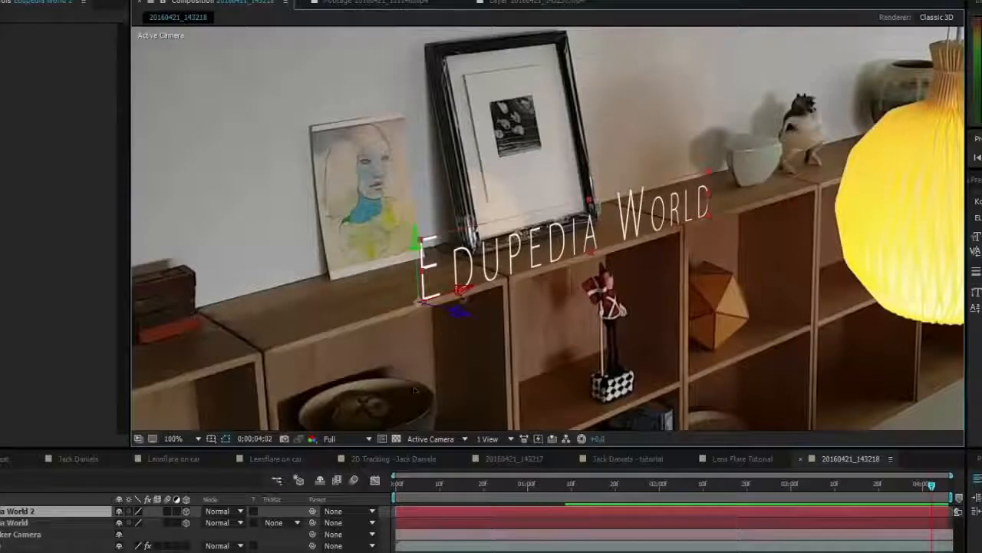
Step: Rotate the duplicated text so that it lies flat on the shelf top behind the upright Edupedia World lettering
{"action": "left_click_drag", "start_coordinate": [459, 288], "coordinate": [368, 251]}
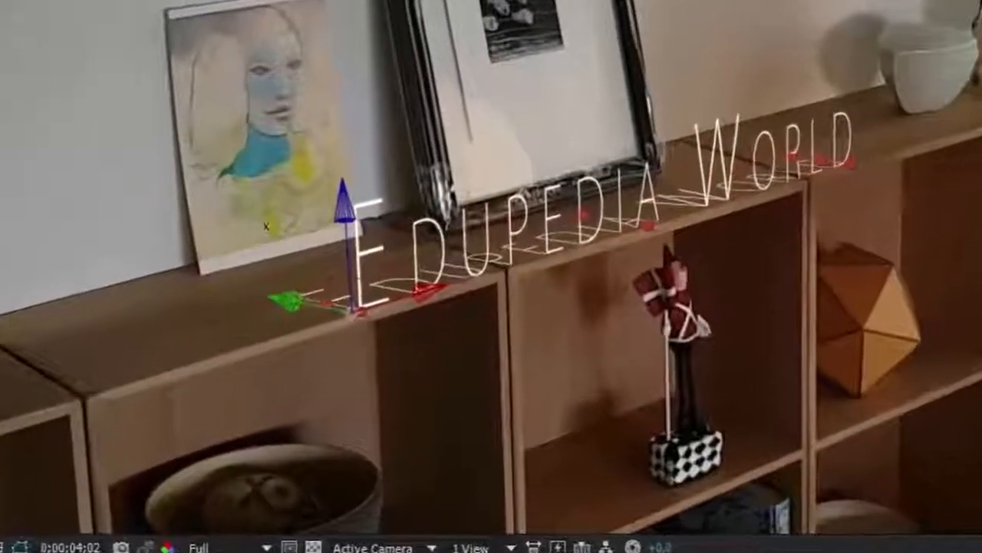
{"action": "left_click_drag", "start_coordinate": [267, 226], "coordinate": [246, 211]}
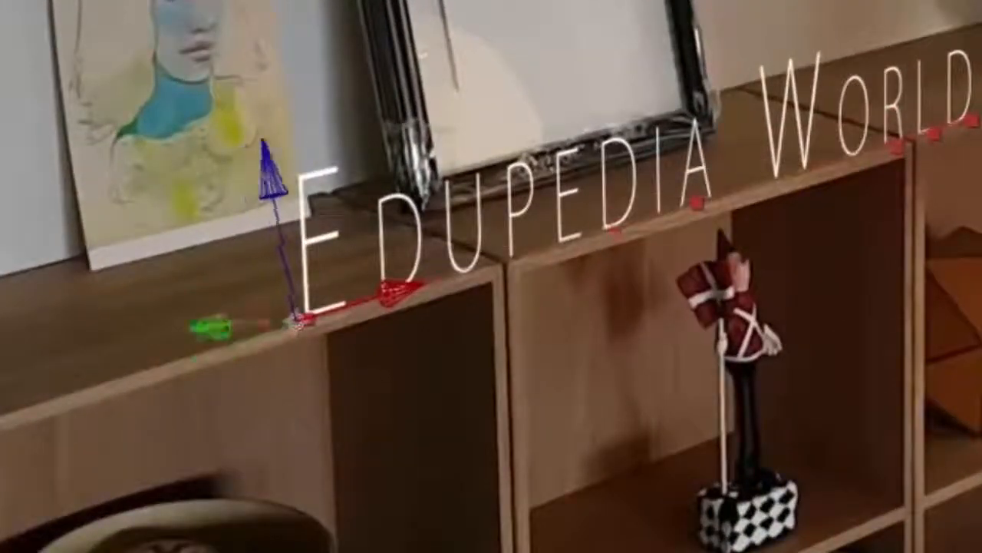
{"action": "left_click_drag", "start_coordinate": [270, 178], "coordinate": [296, 184]}
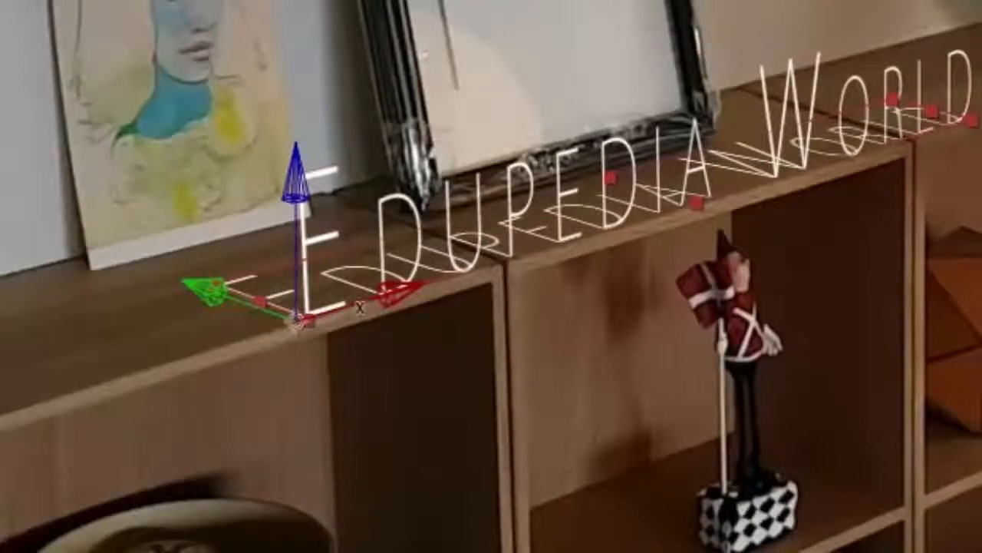
{"action": "left_click", "coordinate": [155, 395]}
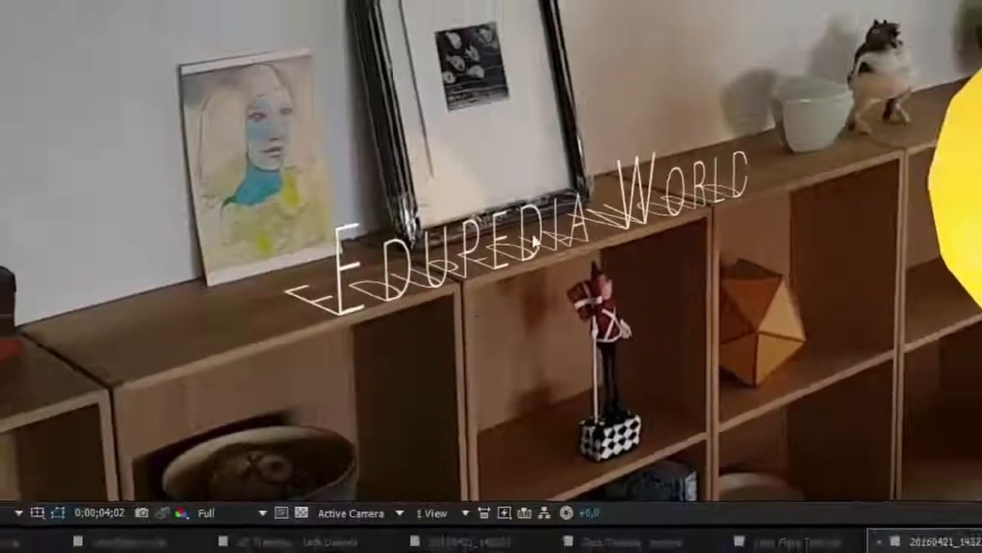
{"action": "left_click_drag", "start_coordinate": [619, 204], "coordinate": [575, 143]}
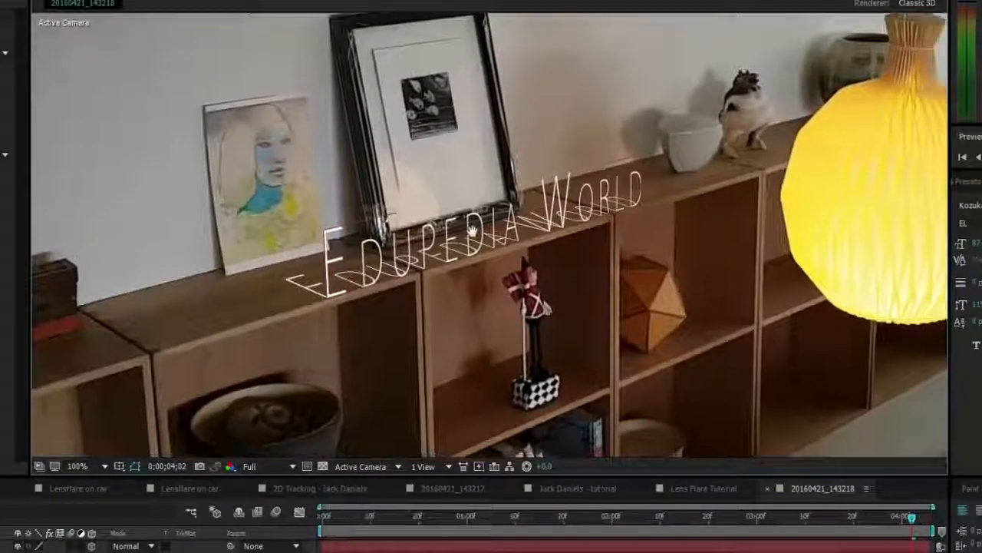
{"action": "left_click_drag", "start_coordinate": [327, 271], "coordinate": [348, 286]}
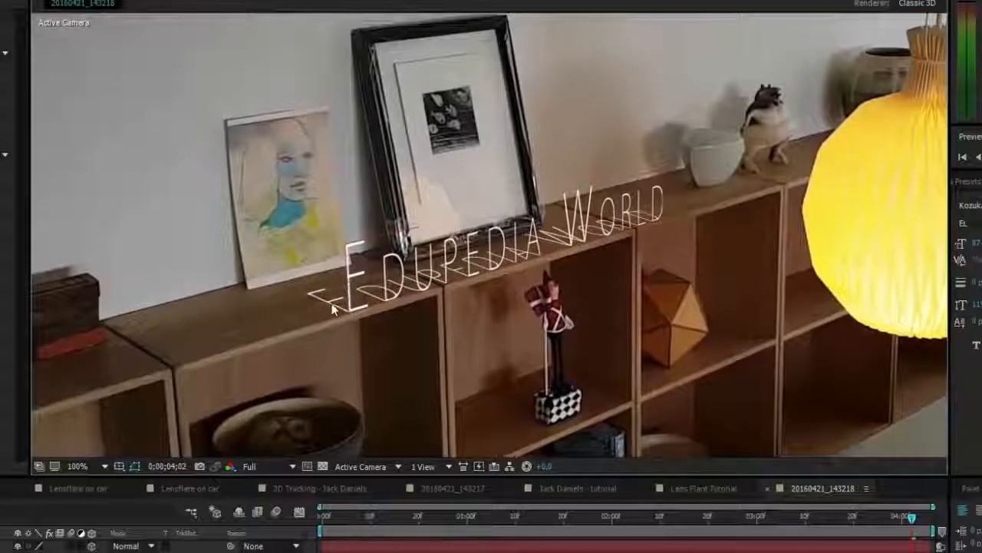
Step: Rename the flat text copy's layer as Shadow
{"action": "left_click", "coordinate": [332, 308]}
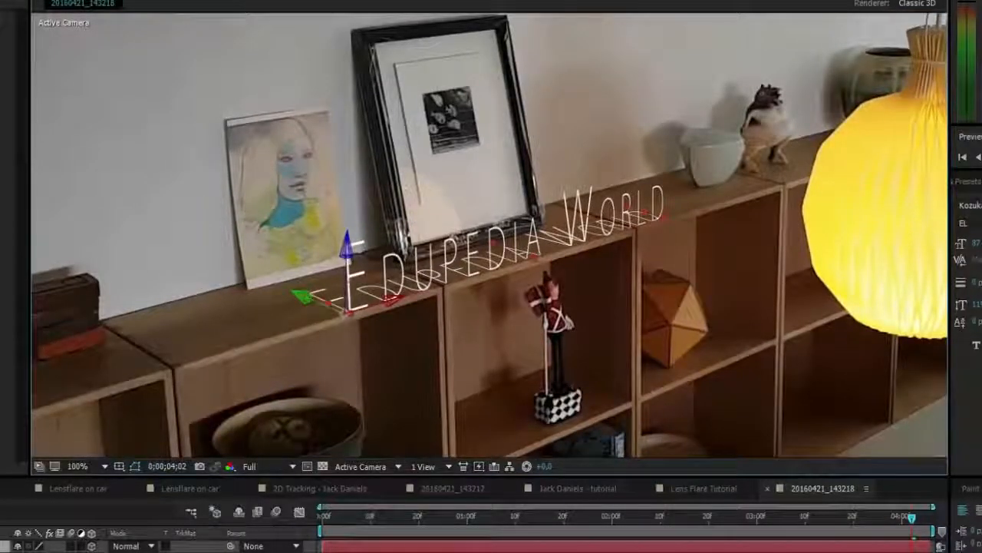
{"action": "key", "text": "F2"}
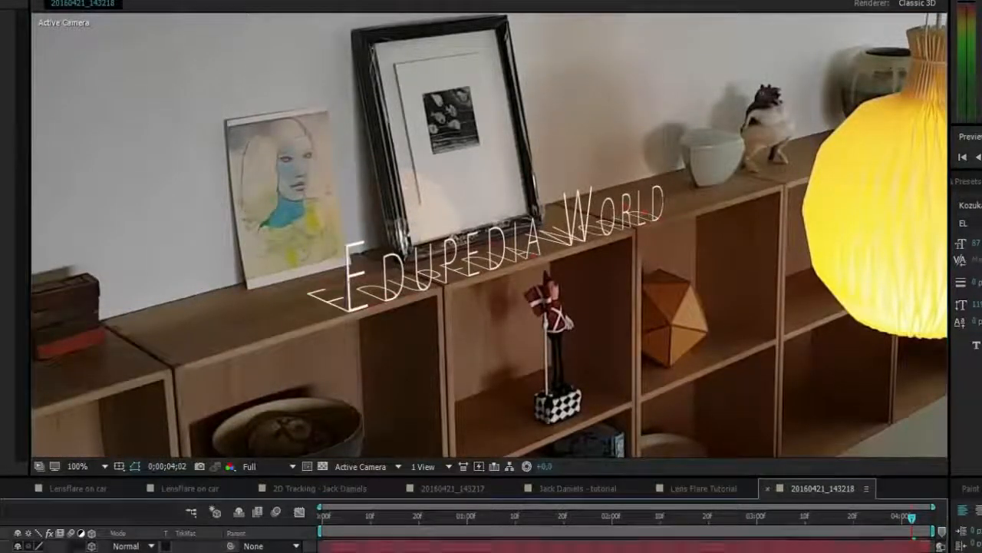
{"action": "key", "text": "ctrl+Up"}
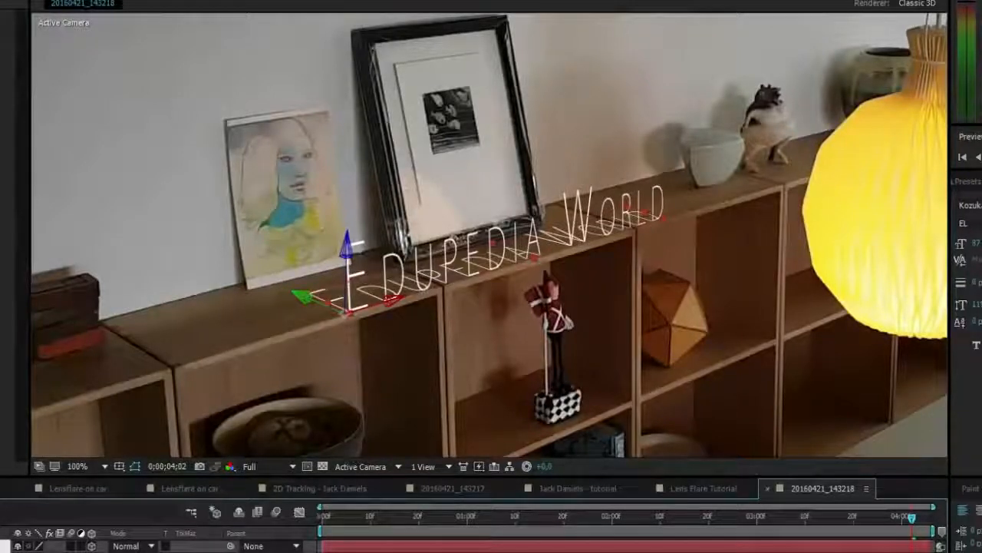
{"action": "key", "text": "F2"}
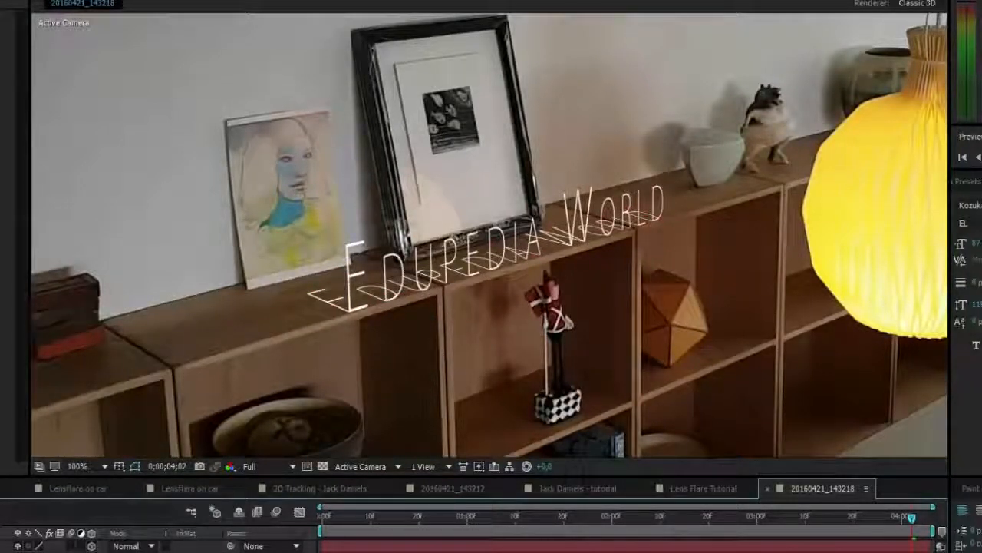
Step: Search the effects for tint and apply the Tint effect to the Shadow layer
{"action": "key", "text": "ctrl+5"}
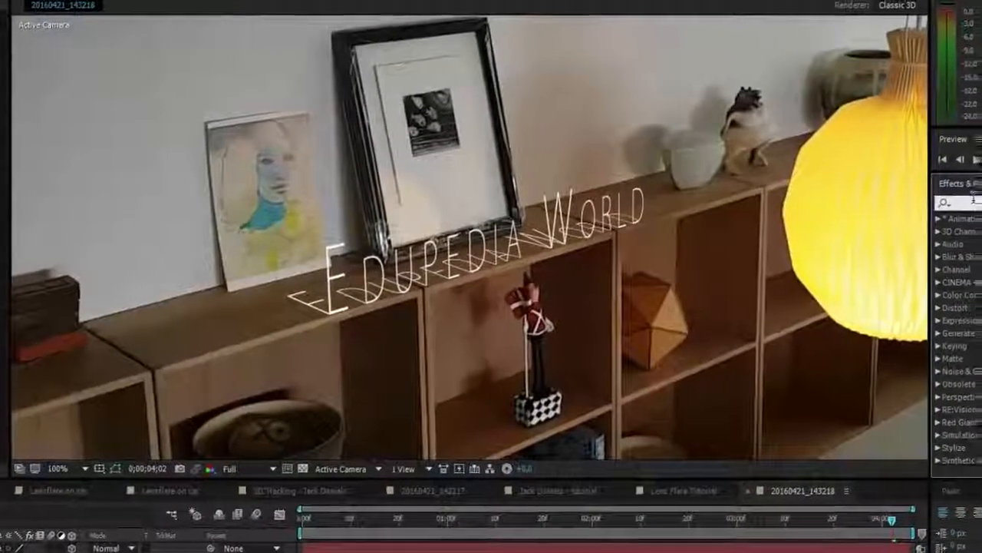
{"action": "left_click", "coordinate": [969, 200]}
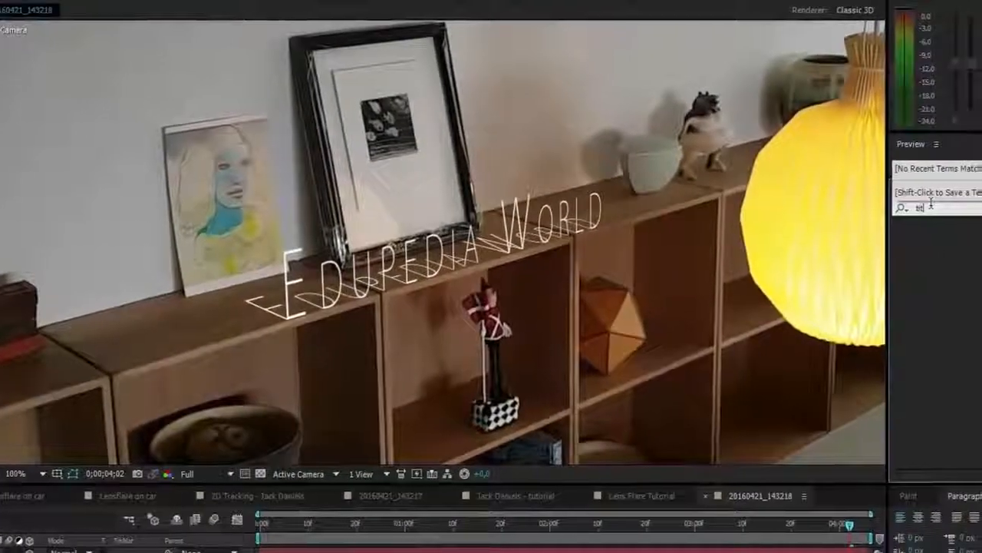
{"action": "type", "text": "tint"}
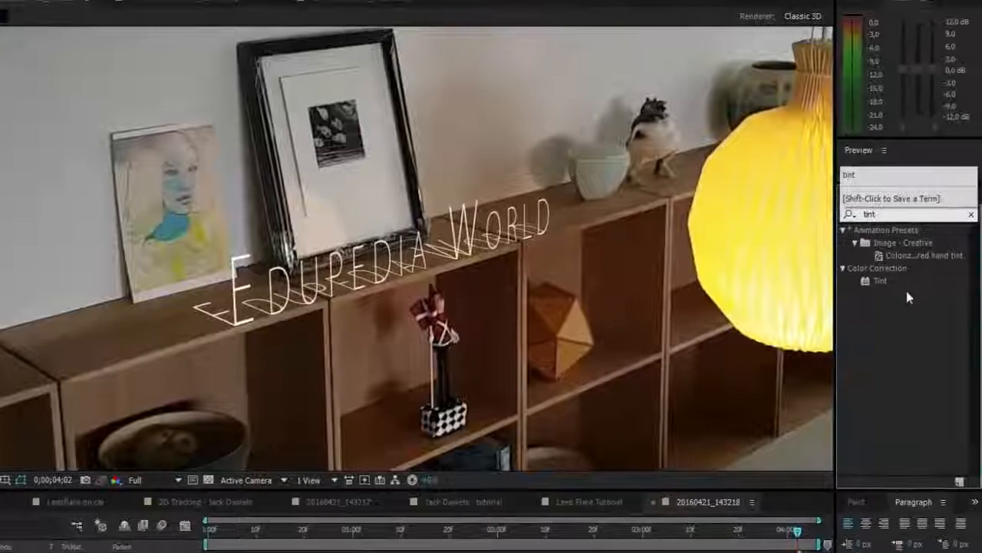
{"action": "left_click", "coordinate": [911, 277]}
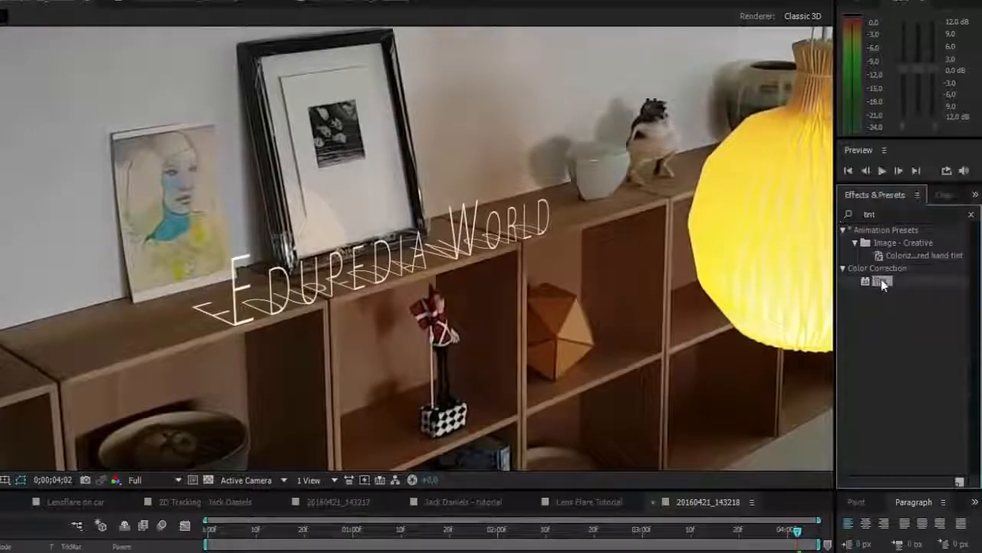
{"action": "double_click", "coordinate": [880, 281]}
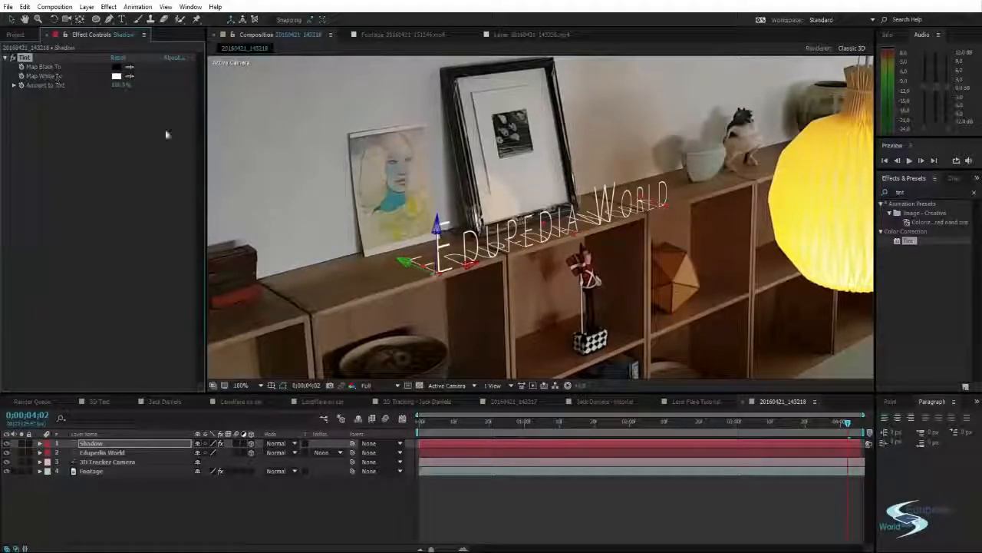
Step: Set the Tint effect's Map White To colour to black (000000) and preview the shadow in the whole composition
{"action": "left_click", "coordinate": [116, 76]}
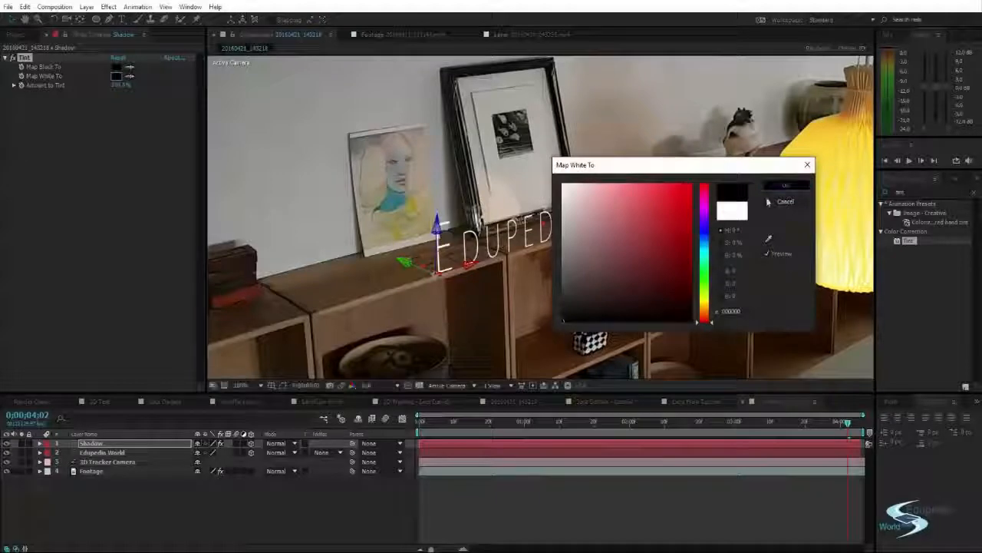
{"action": "left_click", "coordinate": [786, 187]}
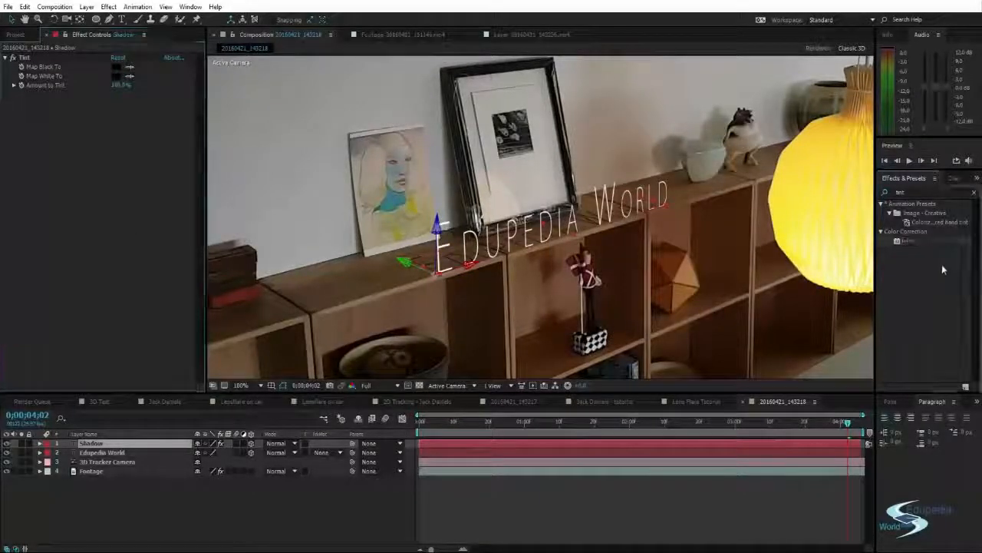
{"action": "scroll", "coordinate": [540, 217], "scroll_direction": "down", "scroll_amount": 1}
{"action": "left_click", "coordinate": [226, 270]}
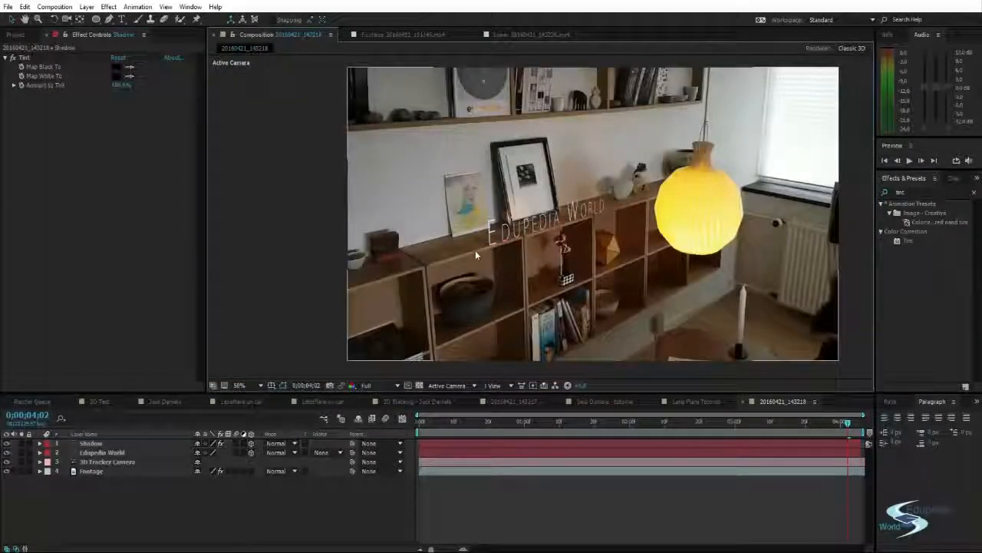
{"action": "key", "text": "space"}
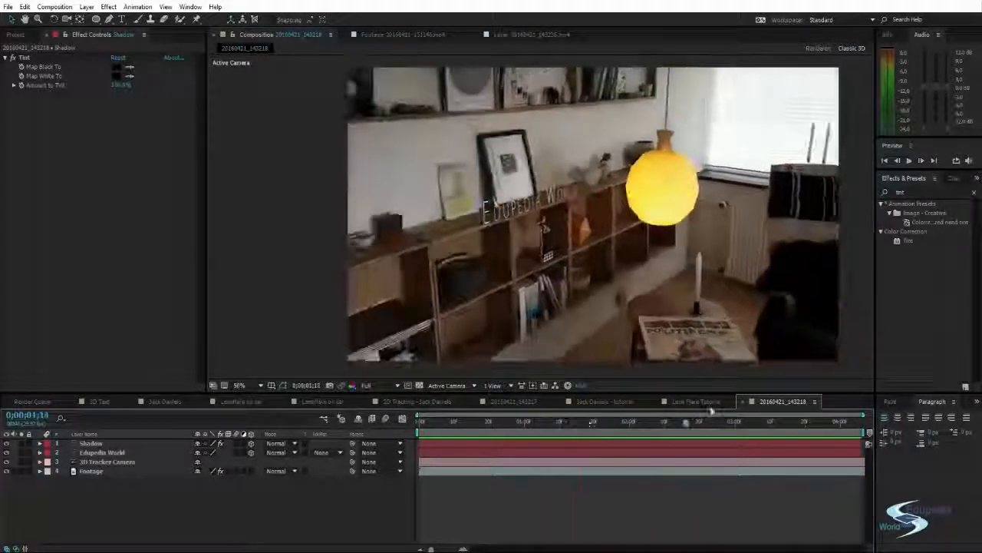
{"action": "left_click_drag", "start_coordinate": [712, 410], "coordinate": [846, 402]}
Step: Search the effects for fast and apply Fast Blur to the Shadow layer
{"action": "left_click", "coordinate": [925, 193]}
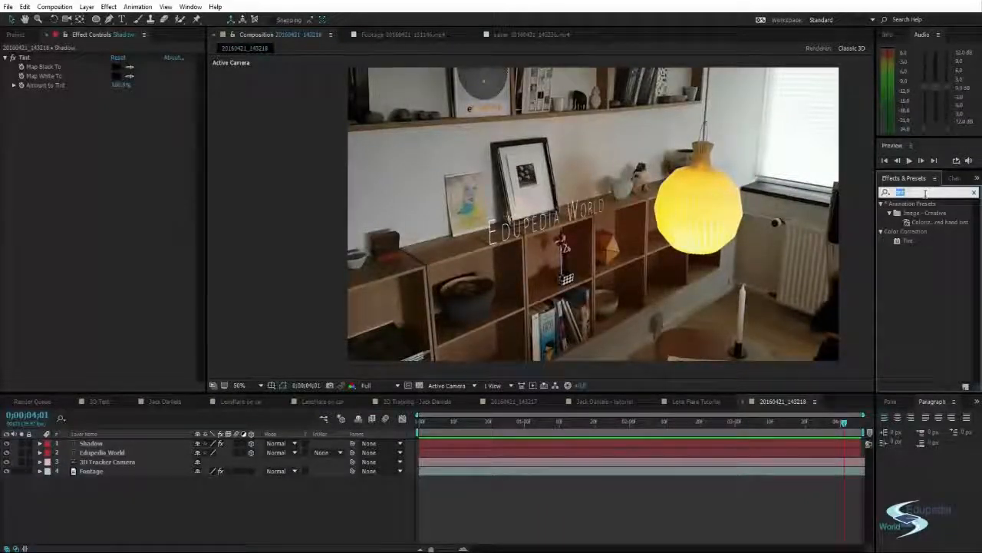
{"action": "type", "text": "fast"}
{"action": "left_click_drag", "start_coordinate": [917, 288], "coordinate": [391, 246]}
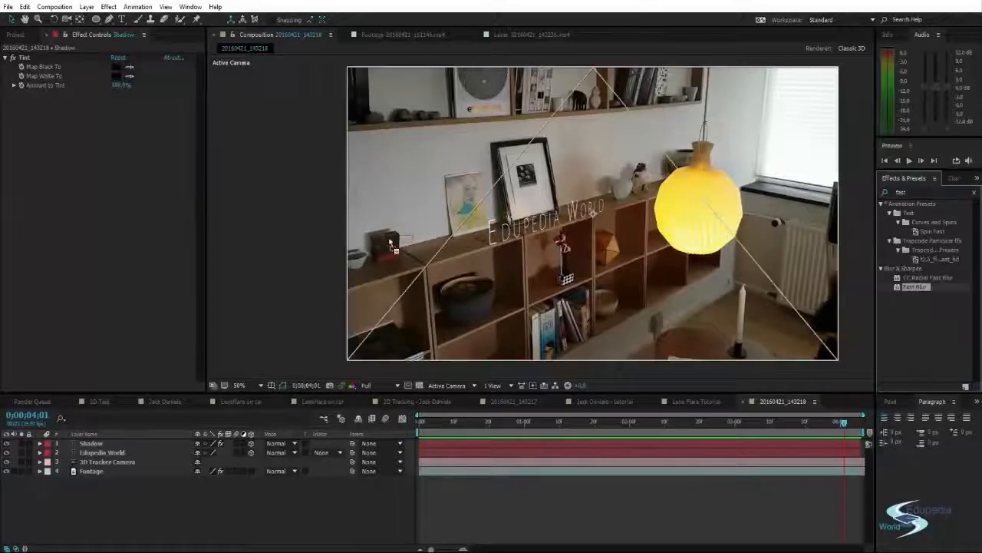
{"action": "left_click_drag", "start_coordinate": [366, 320], "coordinate": [91, 443]}
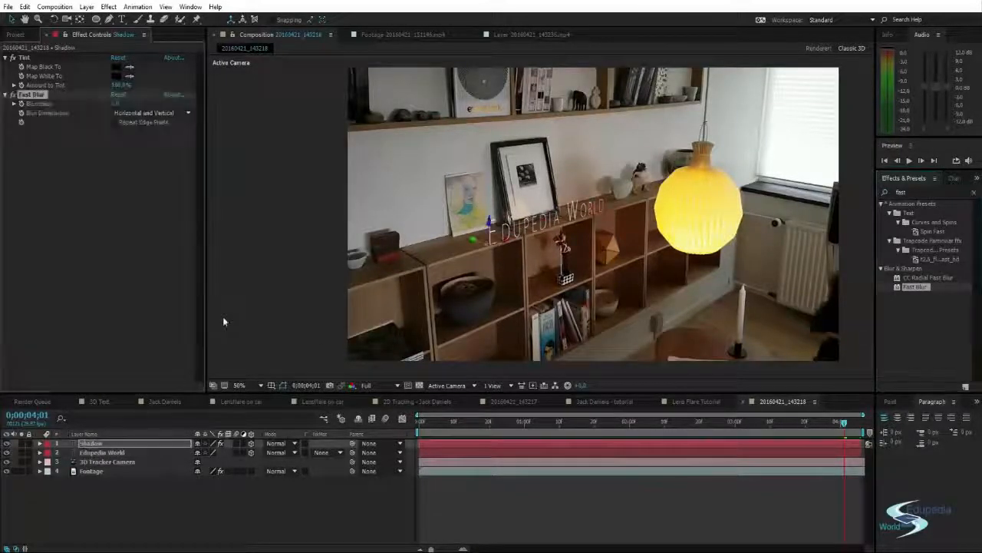
Step: Set the Shadow layer's Fast Blur Blurriness to 5.0 and check the softened edges on the shelf
{"action": "scroll", "coordinate": [390, 269], "scroll_direction": "up", "scroll_amount": 1}
{"action": "scroll", "coordinate": [389, 269], "scroll_direction": "up", "scroll_amount": 3}
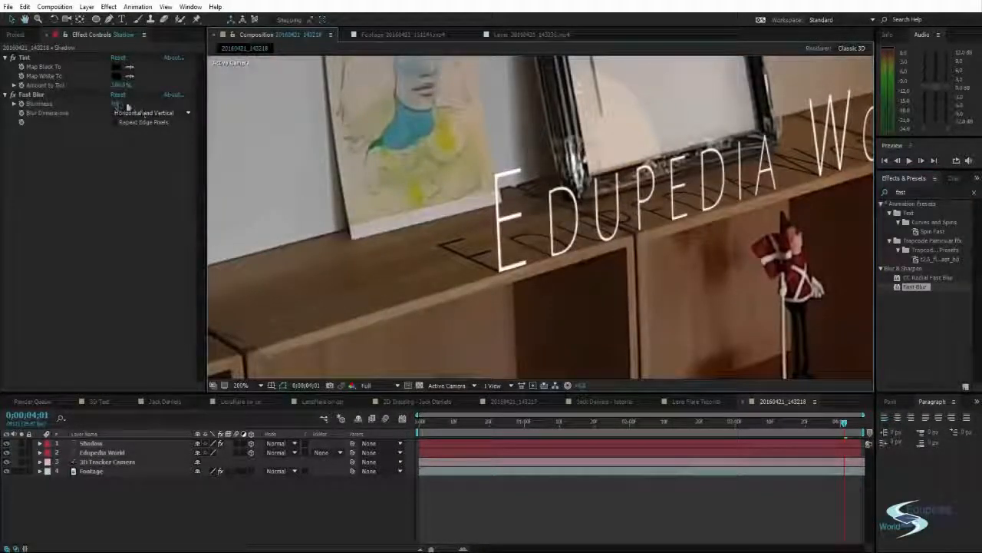
{"action": "left_click_drag", "start_coordinate": [115, 106], "coordinate": [126, 106]}
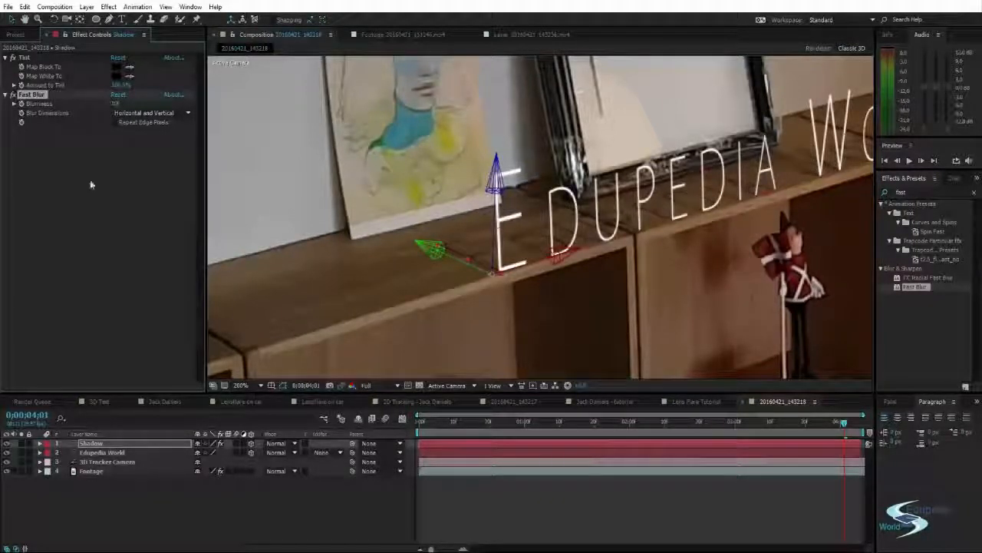
{"action": "key", "text": "Return"}
{"action": "scroll", "coordinate": [272, 205], "scroll_direction": "down", "scroll_amount": 2}
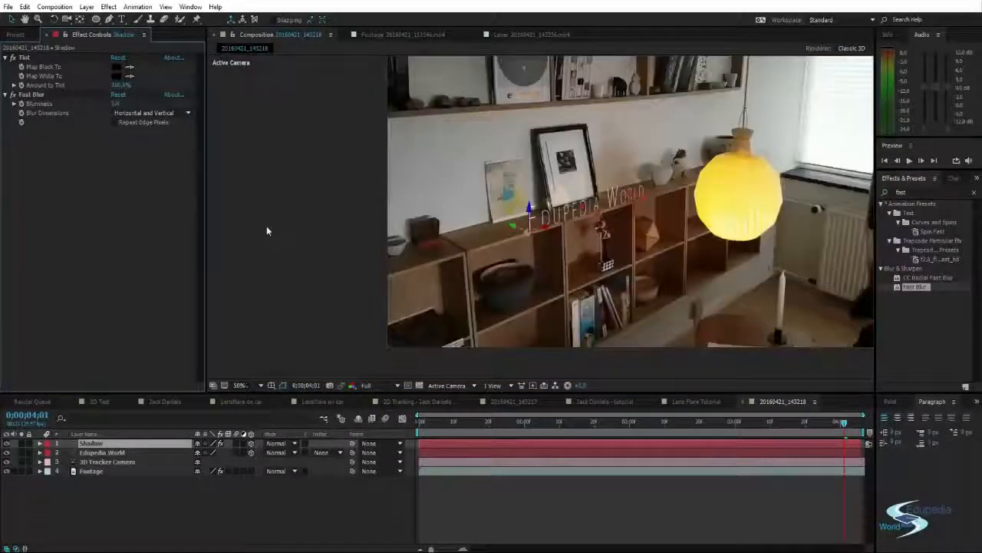
{"action": "left_click", "coordinate": [267, 228]}
{"action": "scroll", "coordinate": [507, 254], "scroll_direction": "up", "scroll_amount": 2}
Step: Lower the Shadow layer's opacity and minimise the Skype window covering the composition
{"action": "left_click", "coordinate": [115, 445]}
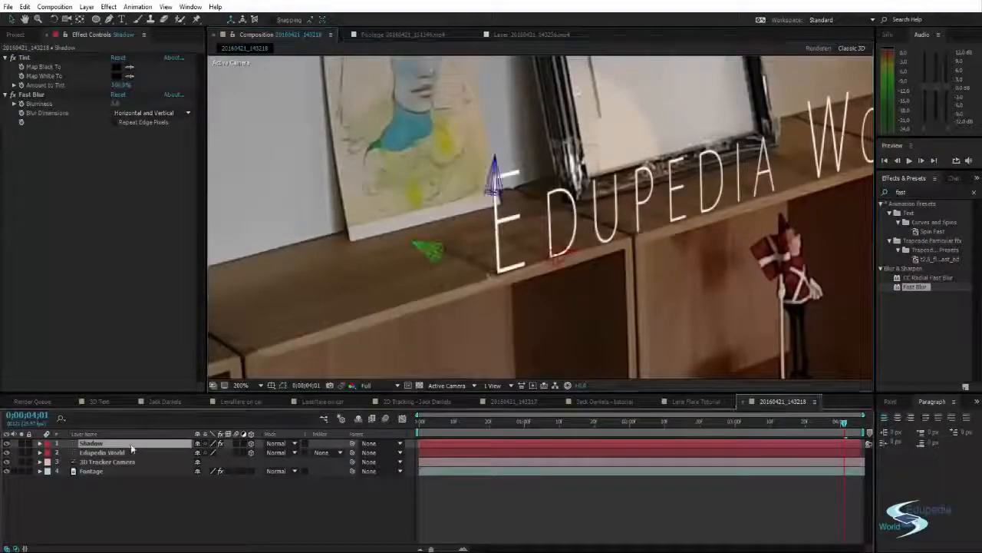
{"action": "key", "text": "t"}
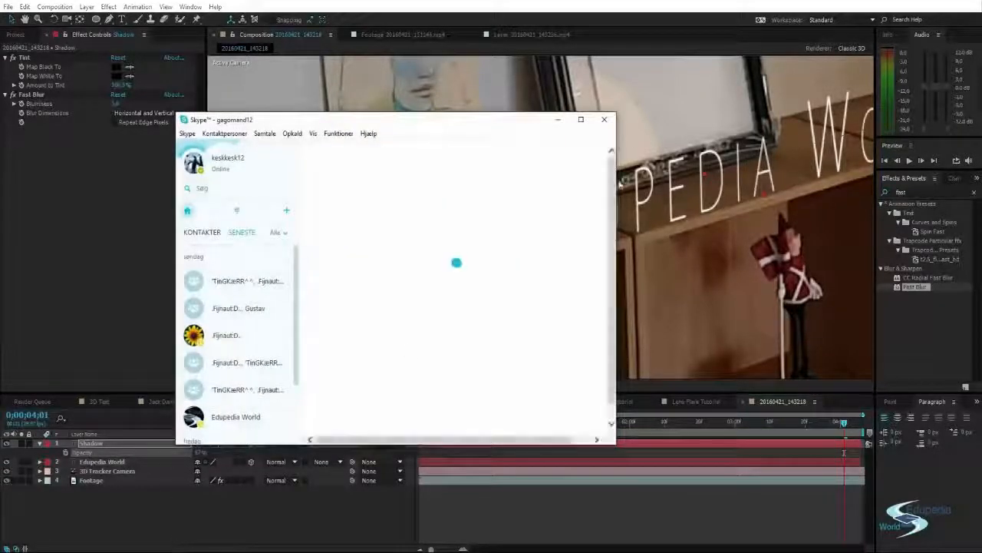
{"action": "left_click", "coordinate": [558, 120]}
Step: Clear the effects search and play back the full composition to examine how the text and its shadow follow the camera
{"action": "scroll", "coordinate": [461, 296], "scroll_direction": "down", "scroll_amount": 2}
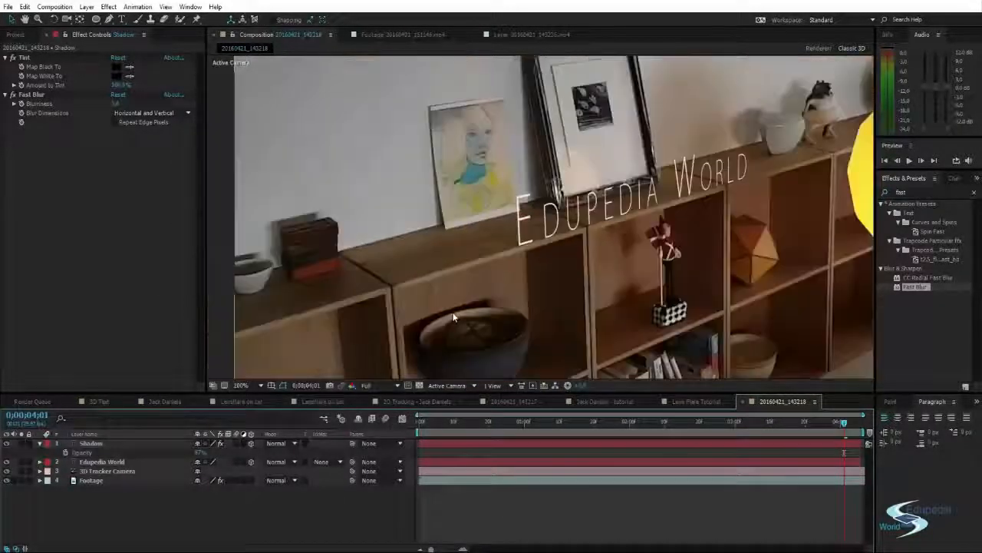
{"action": "key", "text": "space"}
{"action": "left_click_drag", "start_coordinate": [815, 294], "coordinate": [797, 298]}
{"action": "left_click", "coordinate": [975, 193]}
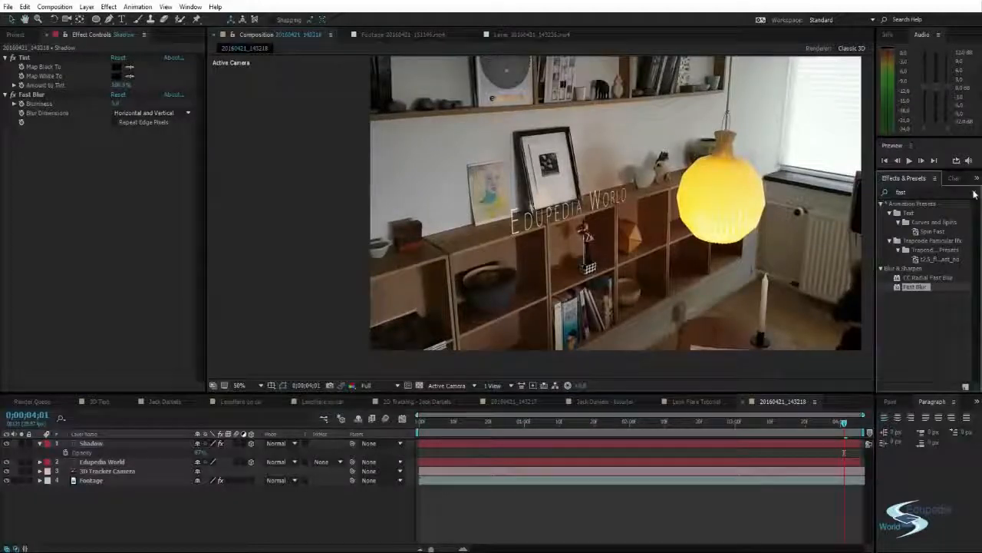
{"action": "scroll", "coordinate": [506, 269], "scroll_direction": "up", "scroll_amount": 6}
{"action": "scroll", "coordinate": [505, 260], "scroll_direction": "down", "scroll_amount": 6}
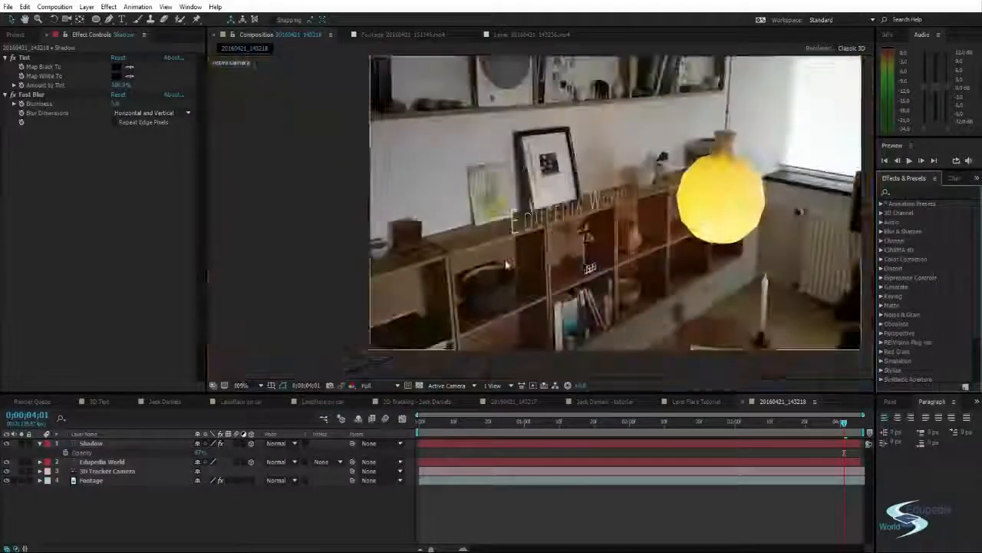
{"action": "left_click_drag", "start_coordinate": [505, 260], "coordinate": [428, 265]}
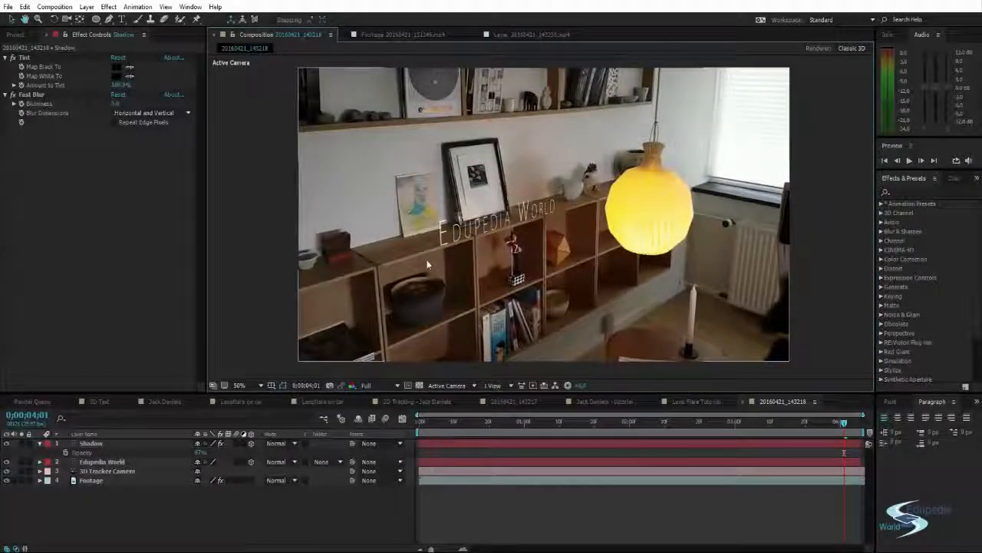
{"action": "key", "text": "space"}
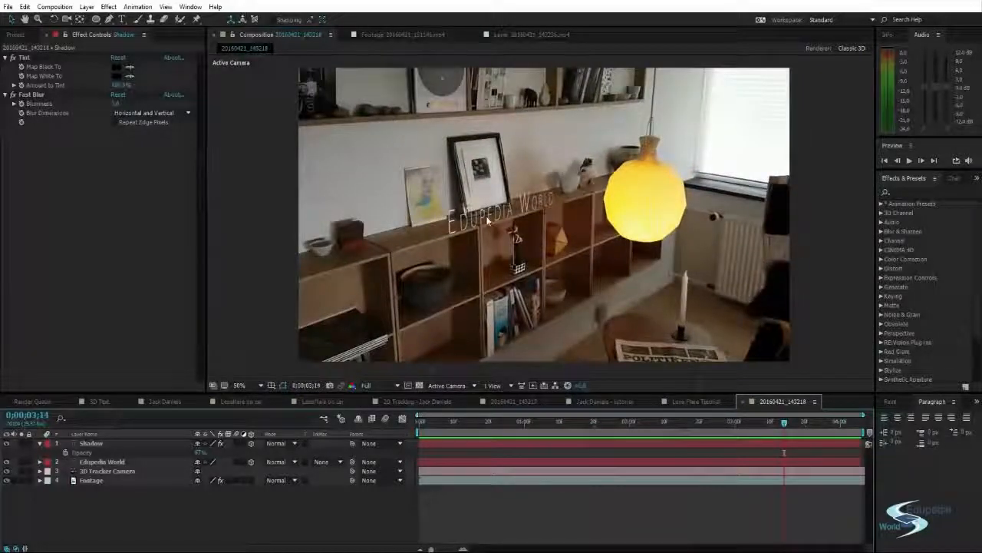
Step: Duplicate the Edupedia World text layer and move the copy closer to the camera, up in front of the hanging lamp
{"action": "left_click", "coordinate": [488, 221]}
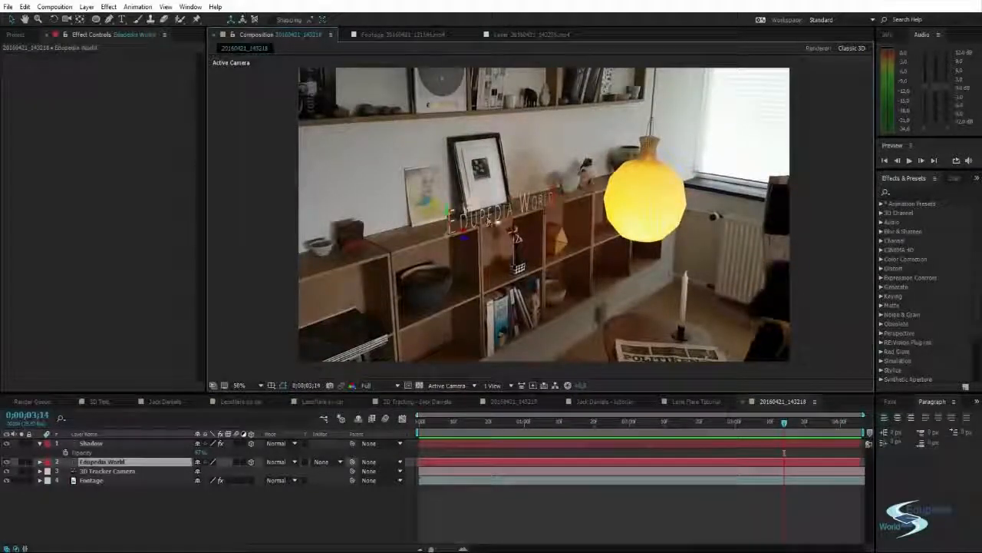
{"action": "key", "text": "ctrl+d"}
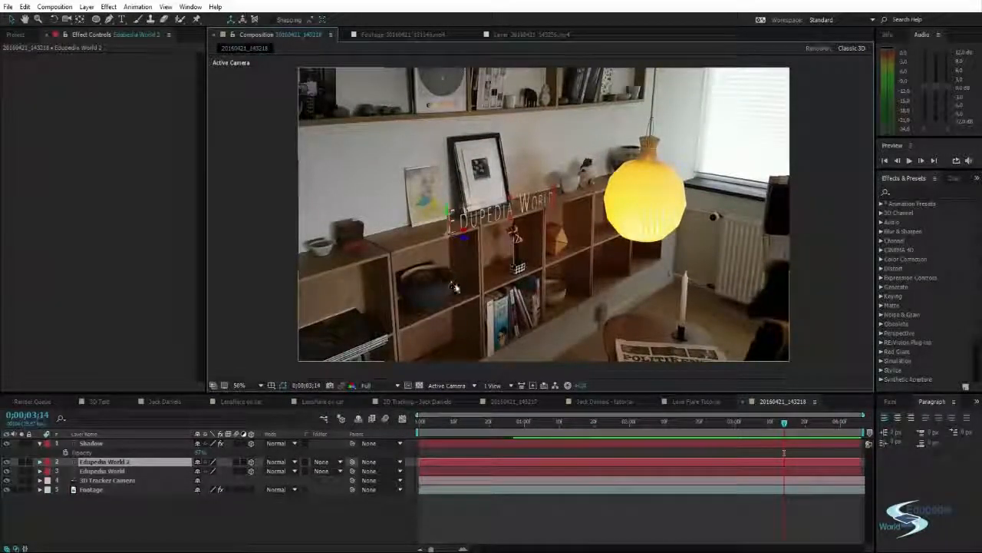
{"action": "left_click_drag", "start_coordinate": [464, 241], "coordinate": [533, 261]}
{"action": "scroll", "coordinate": [619, 250], "scroll_direction": "down", "scroll_amount": 1}
{"action": "scroll", "coordinate": [555, 262], "scroll_direction": "up", "scroll_amount": 1}
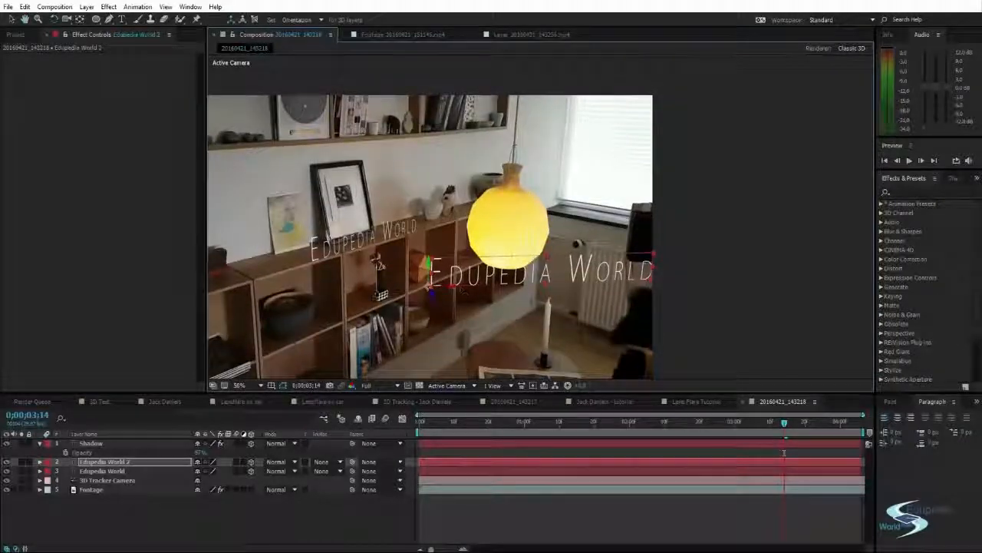
{"action": "key", "text": "v"}
{"action": "left_click_drag", "start_coordinate": [426, 266], "coordinate": [645, 291]}
{"action": "left_click_drag", "start_coordinate": [387, 241], "coordinate": [388, 152]}
Step: Replace the duplicated layer's text with TEST
{"action": "double_click", "coordinate": [512, 159]}
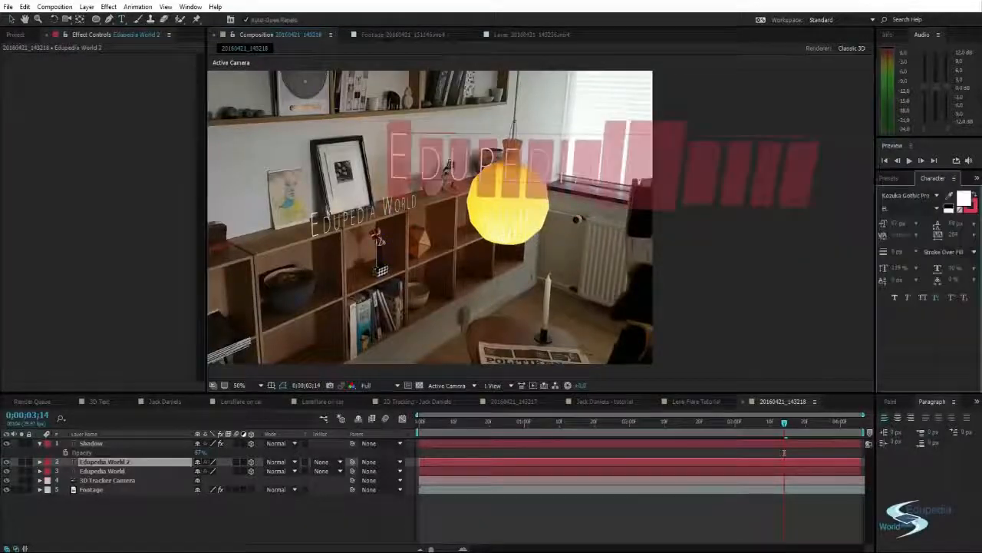
{"action": "type", "text": "TEST"}
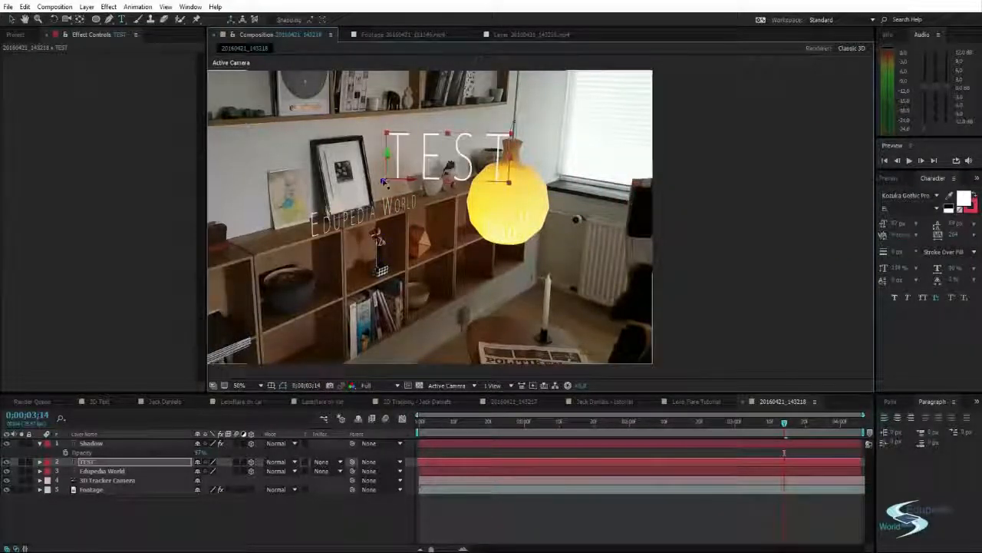
{"action": "left_click_drag", "start_coordinate": [461, 157], "coordinate": [491, 160]}
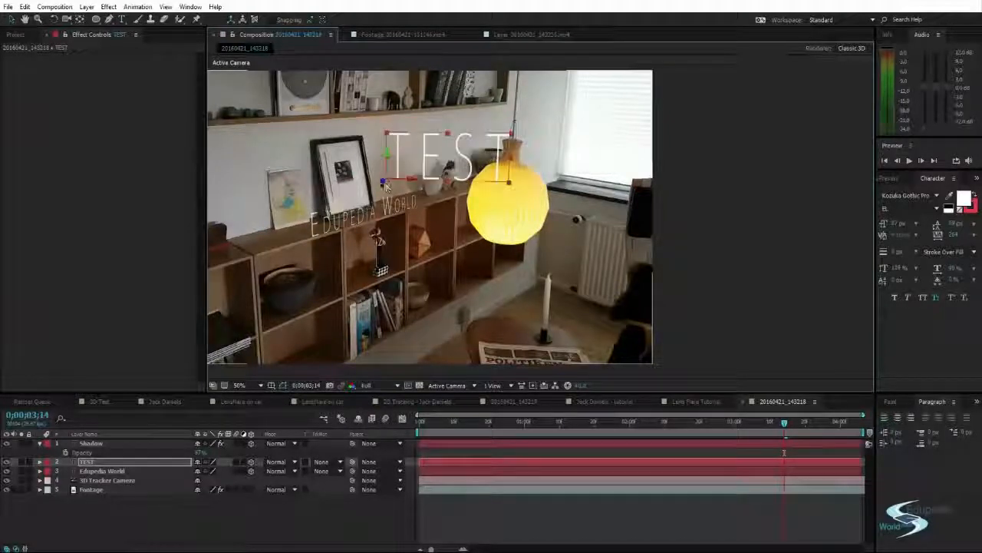
Step: Bring the TEST text closer to the camera in front of the shelf and play the composition to compare its tracked movement
{"action": "left_click_drag", "start_coordinate": [384, 182], "coordinate": [265, 255]}
{"action": "left_click", "coordinate": [741, 193]}
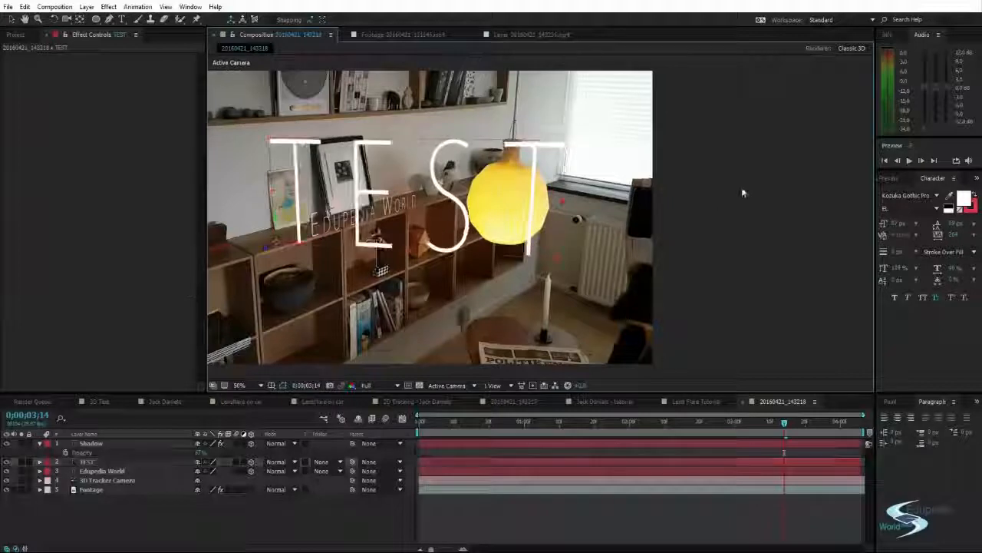
{"action": "key", "text": "space"}
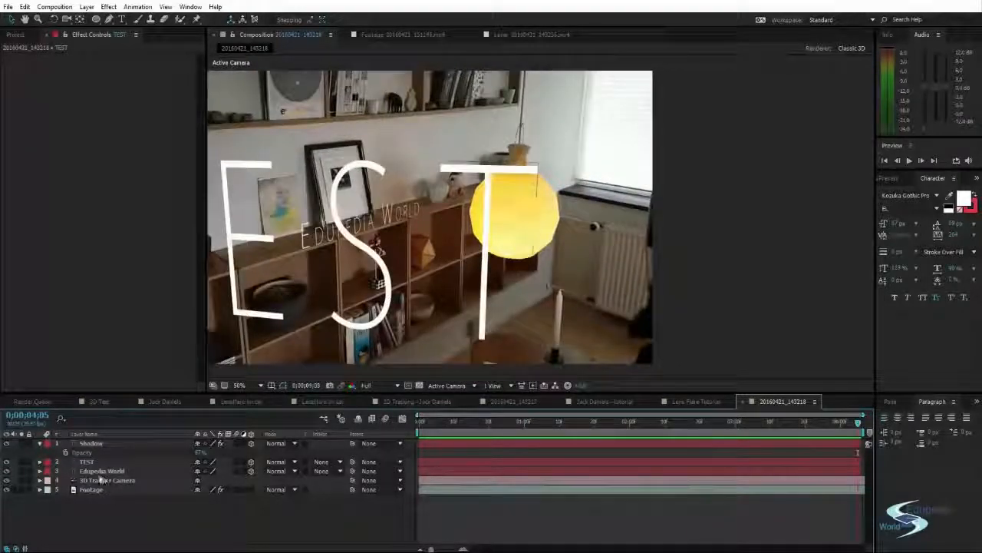
Step: Delete the TEST layer and scrub back to 0;00;03;29 to check the Edupedia World text on the shelf
{"action": "left_click", "coordinate": [92, 460]}
{"action": "key", "text": "Delete"}
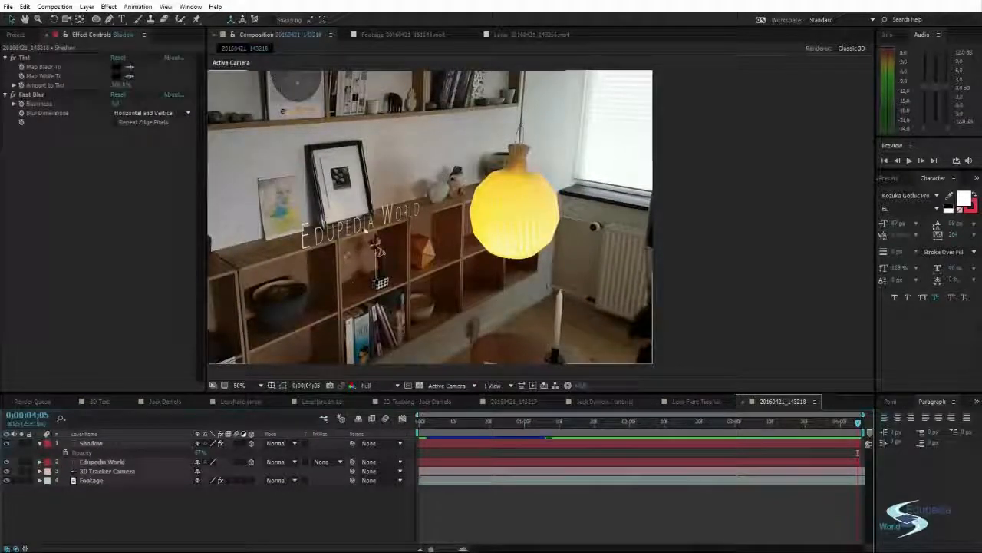
{"action": "left_click_drag", "start_coordinate": [539, 243], "coordinate": [673, 248]}
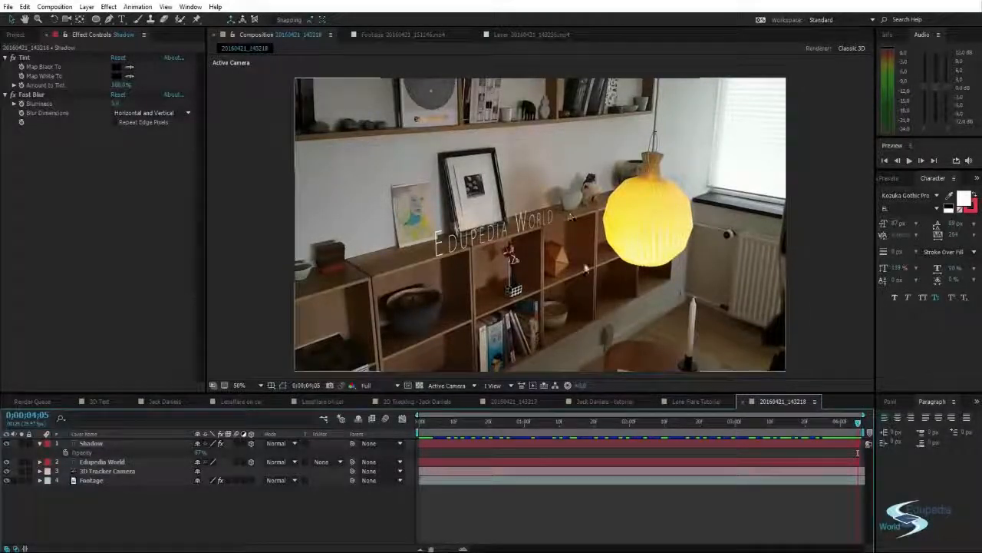
{"action": "left_click_drag", "start_coordinate": [858, 424], "coordinate": [837, 439]}
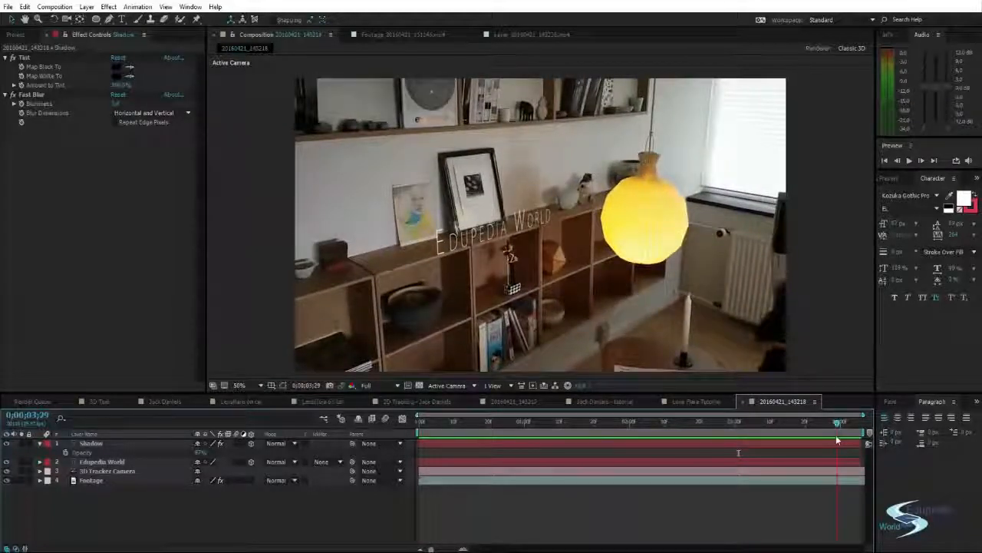